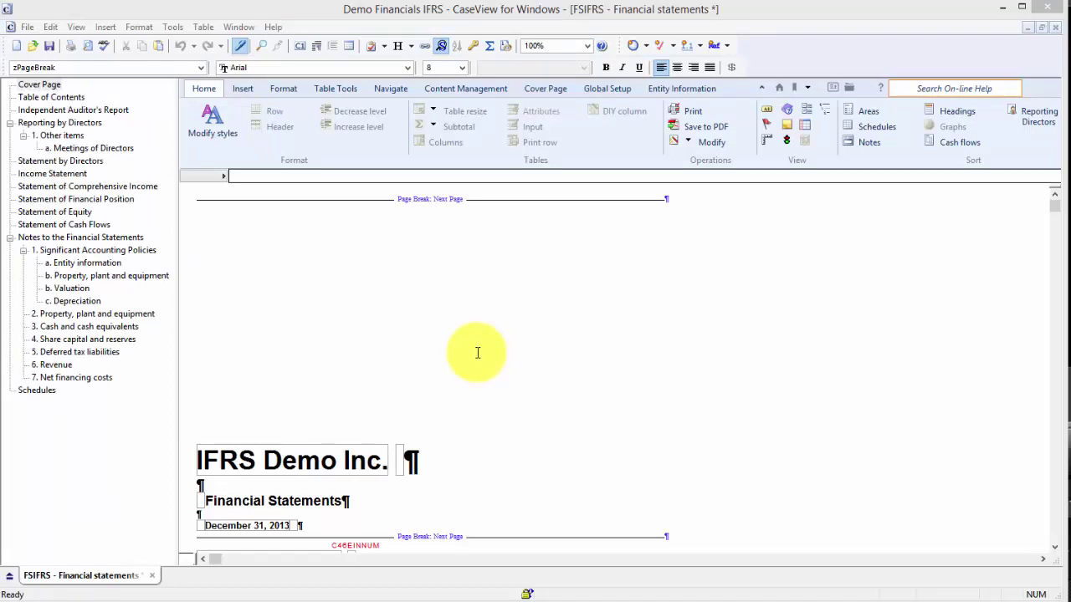
Sort the operating expense rows of the Income Statement in ascending order by the description column
click(70, 175)
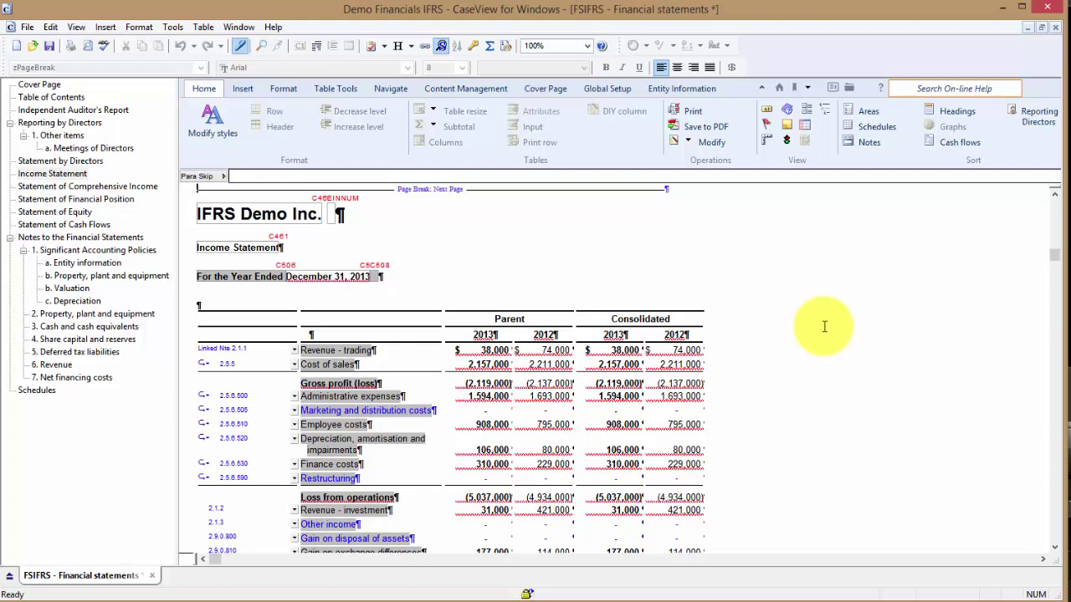
click(376, 396)
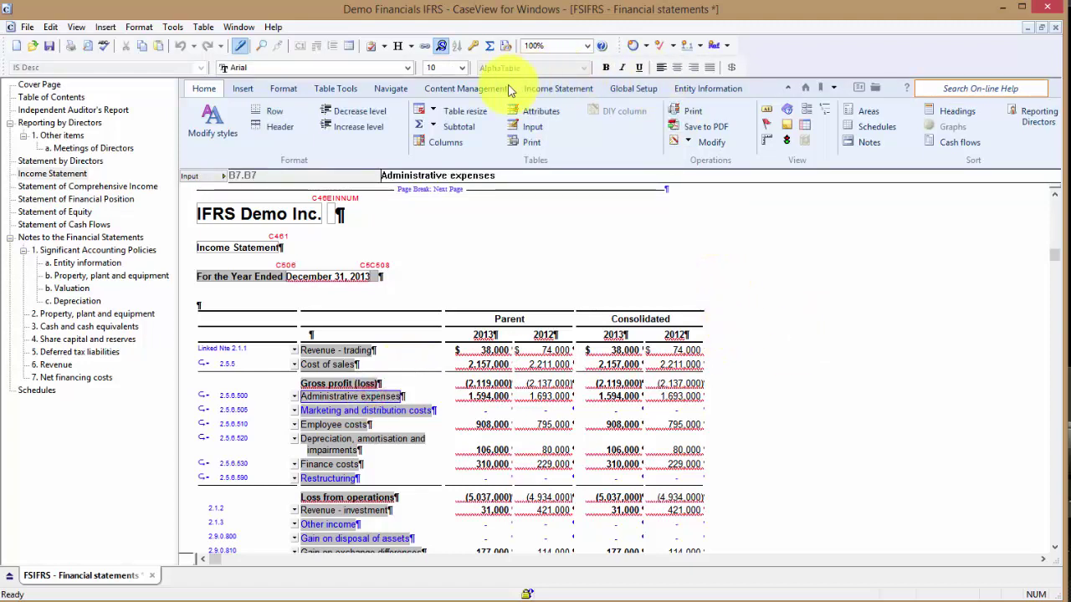
click(335, 87)
click(647, 124)
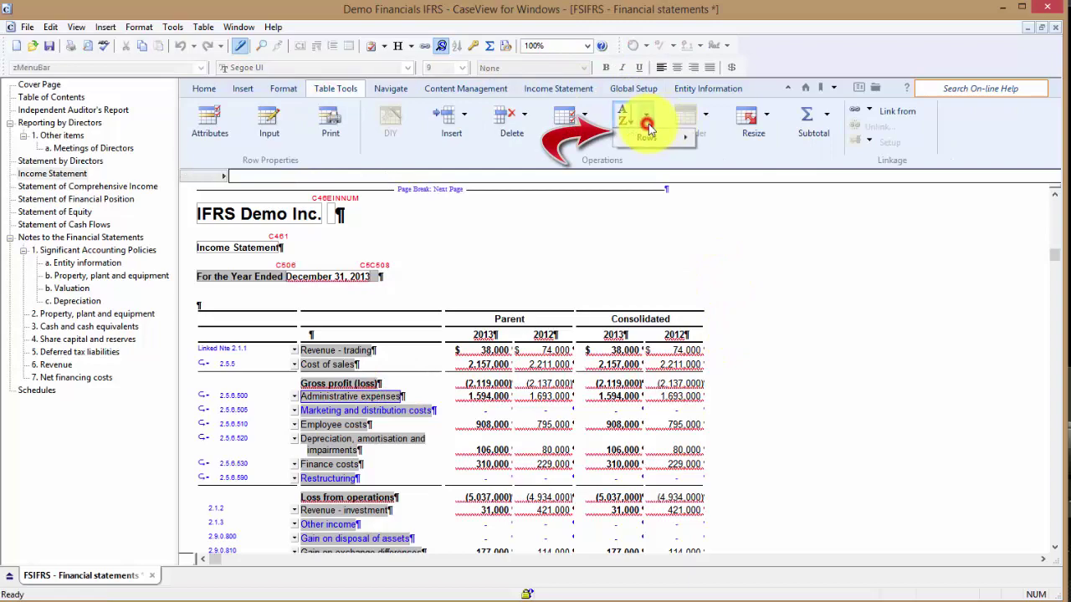
mouse_move(646, 136)
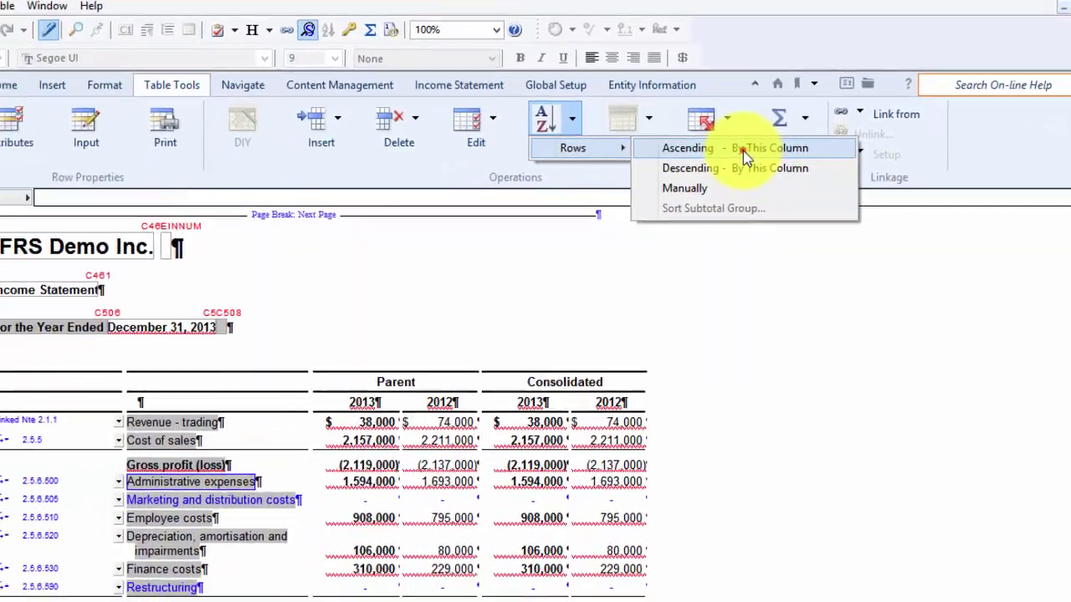
click(676, 199)
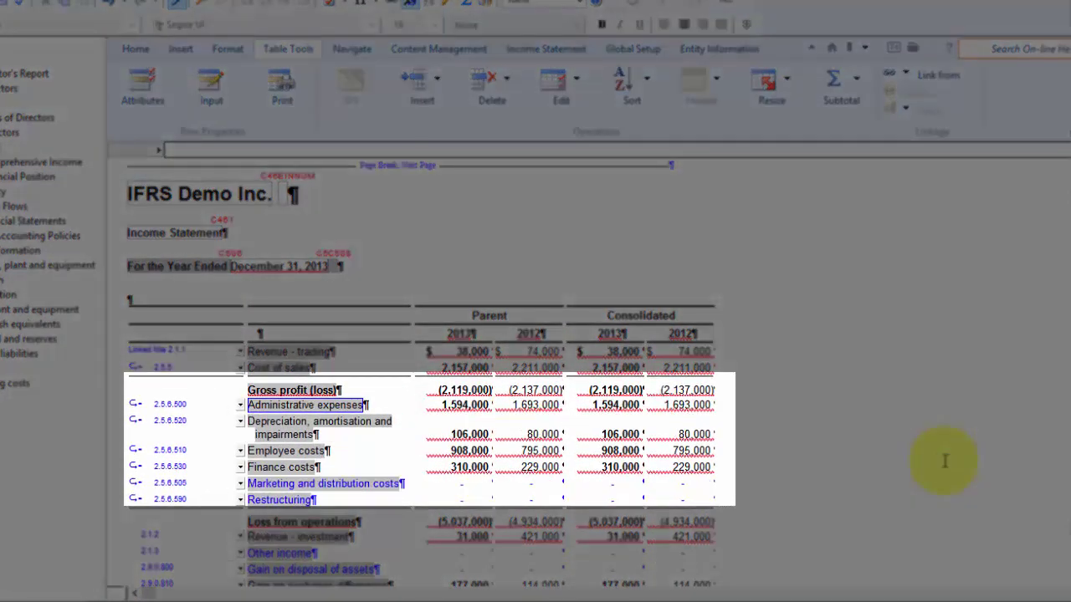
scroll(965, 508, down, 4)
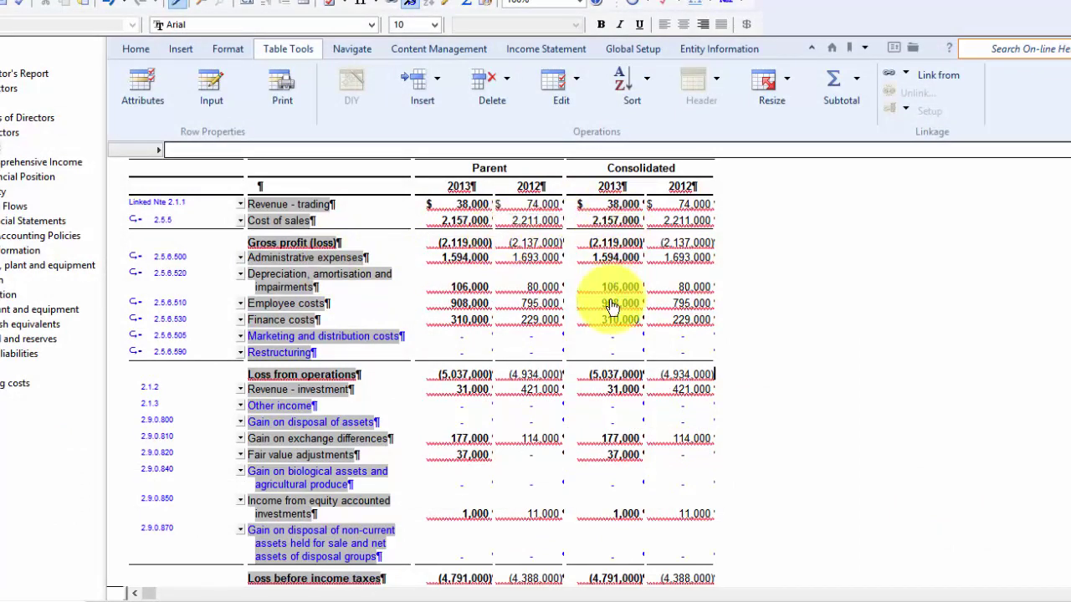
right_click(278, 256)
mouse_move(482, 324)
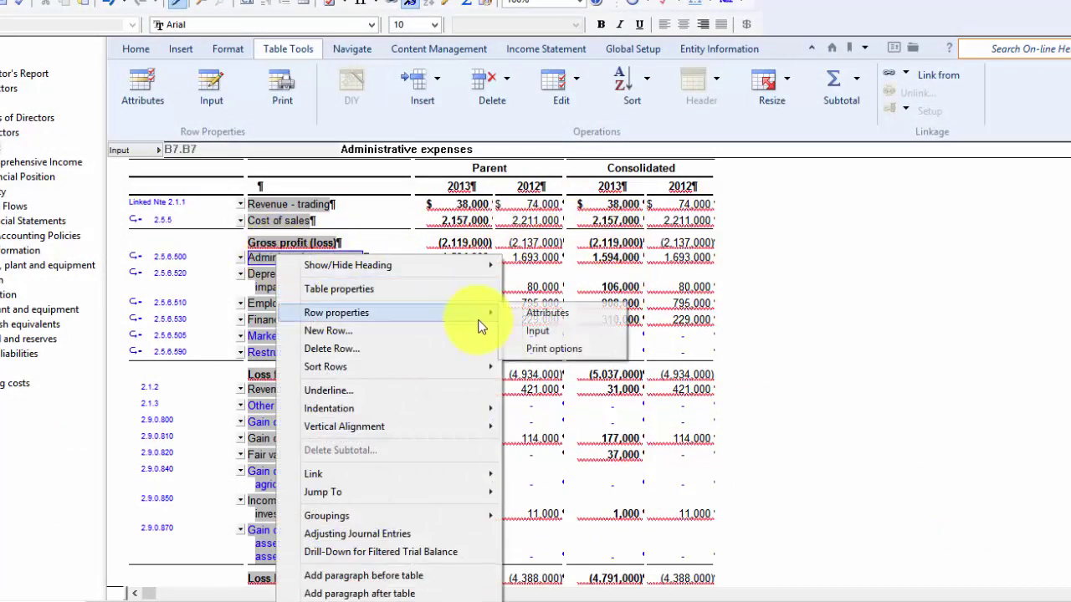
mouse_move(478, 366)
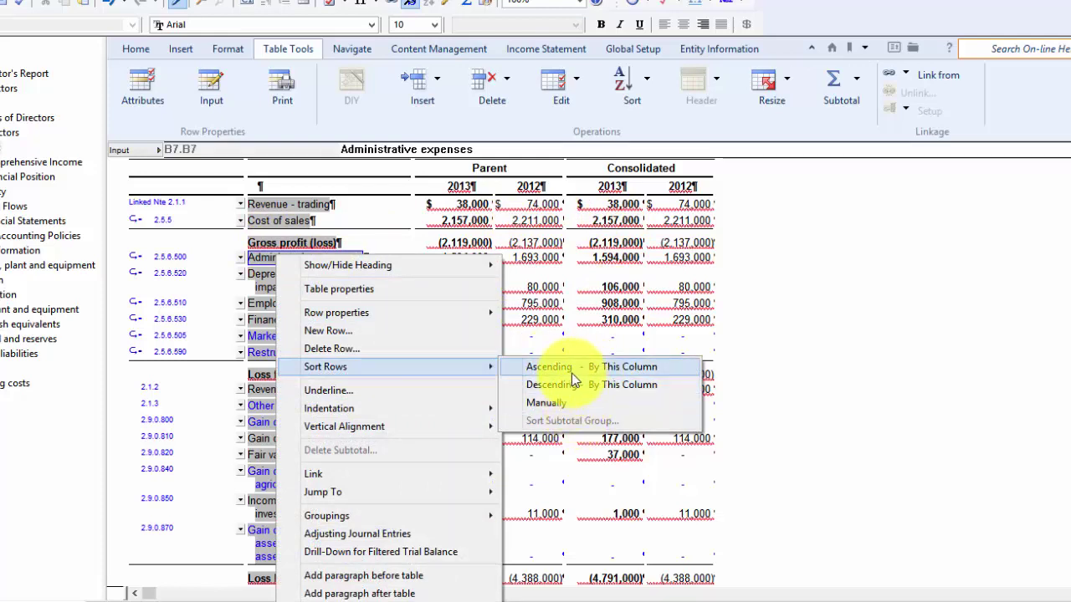
click(615, 303)
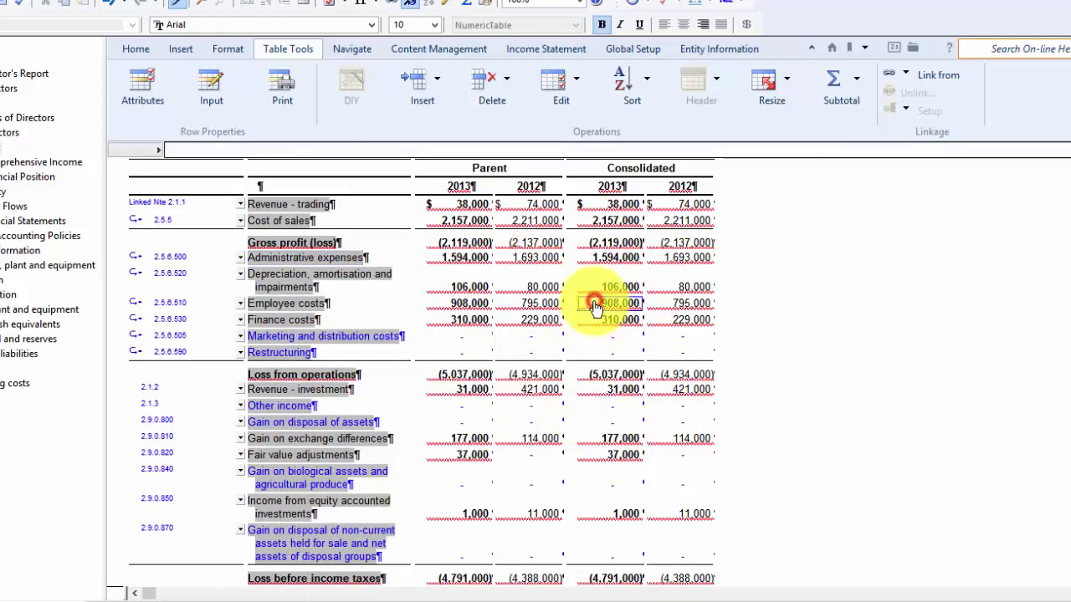
Sort the Income Statement's operating expense rows in descending order by the Parent 2013 column
click(439, 259)
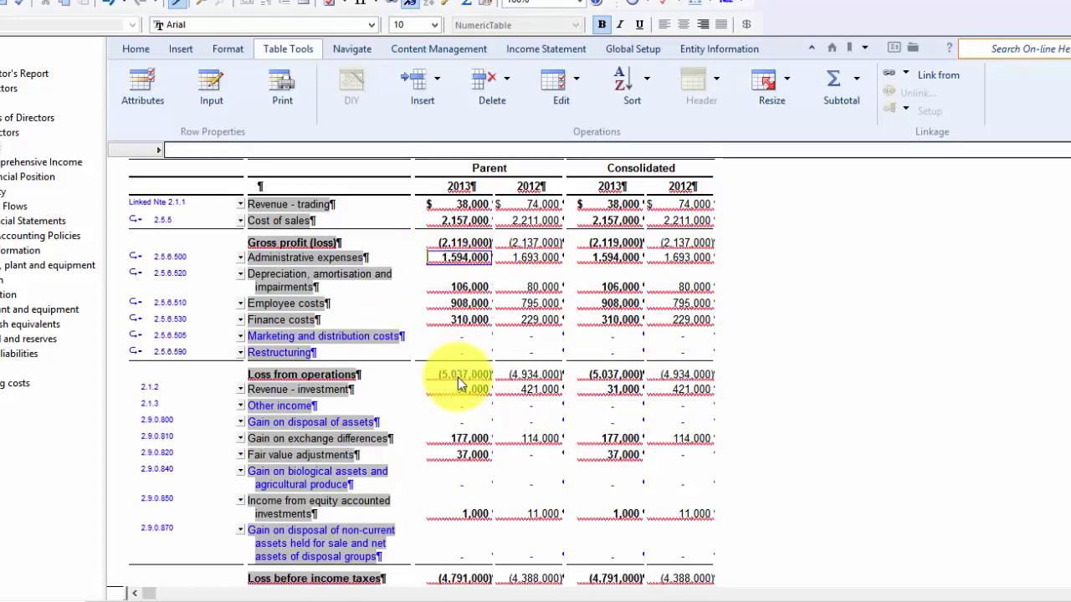
click(650, 75)
click(668, 102)
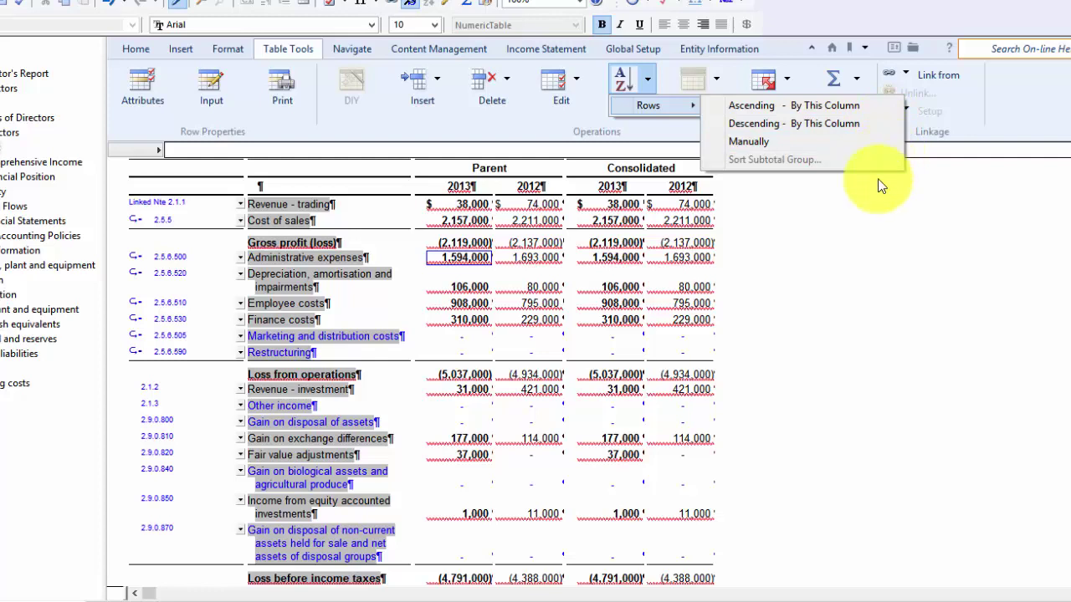
click(870, 123)
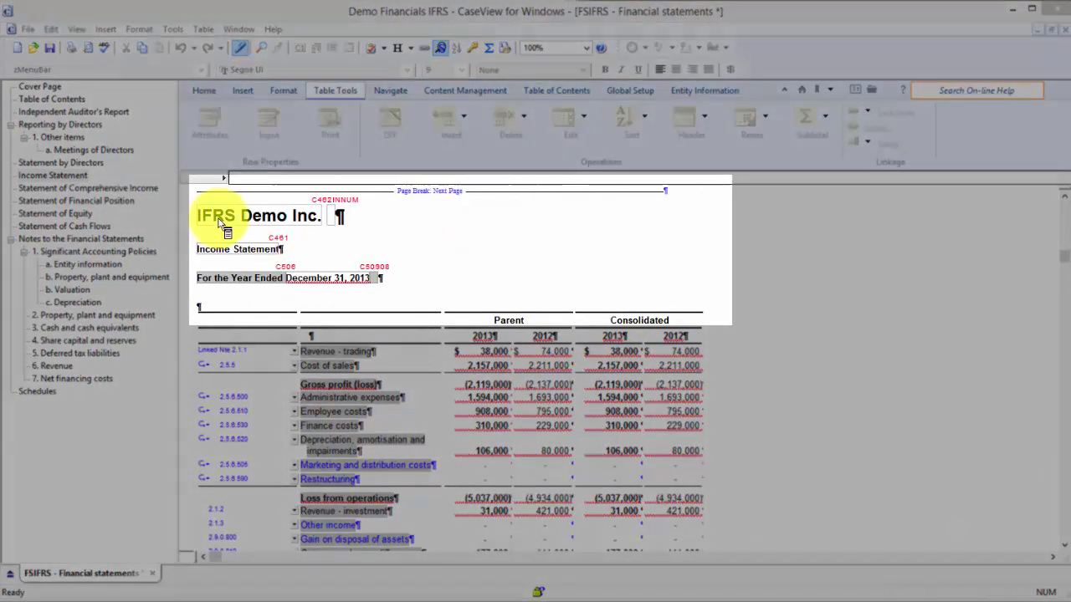
Start a heading sort for the Income Statement and Statement of Financial Position areas
click(219, 215)
click(220, 249)
click(220, 279)
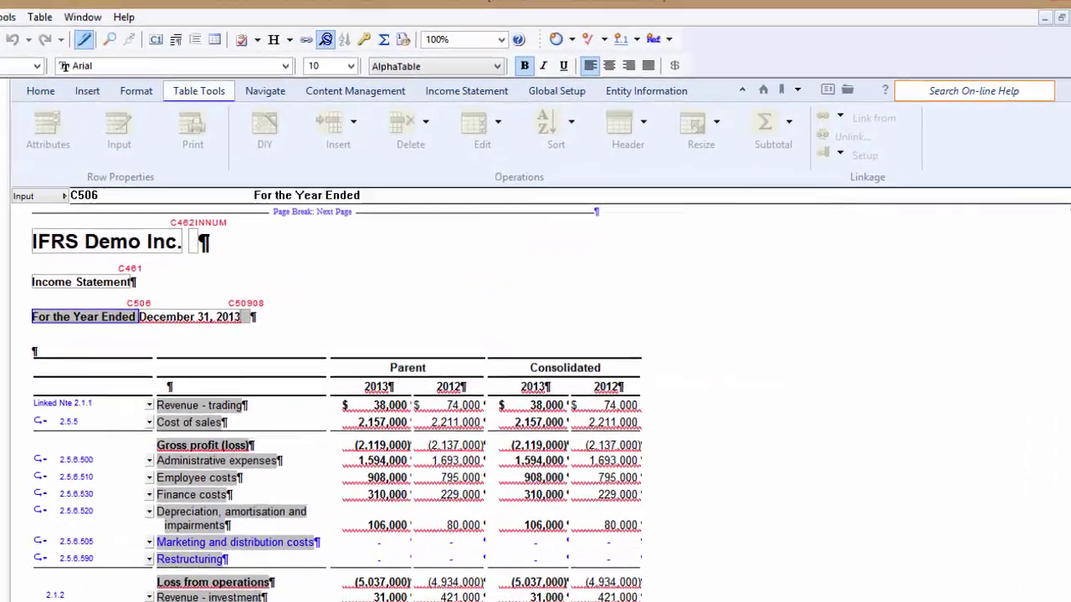
click(199, 91)
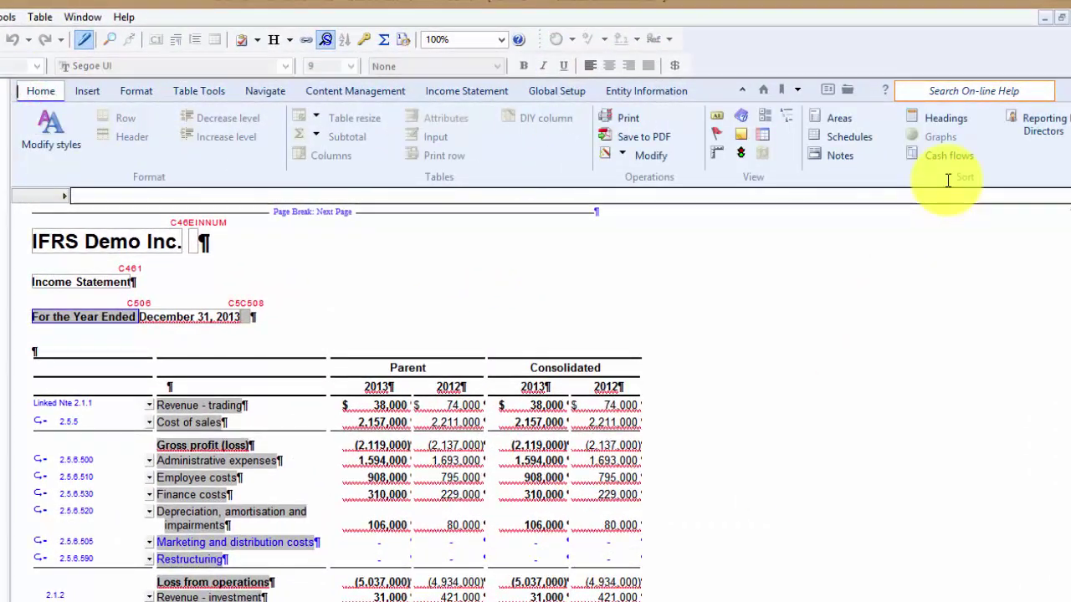
click(943, 118)
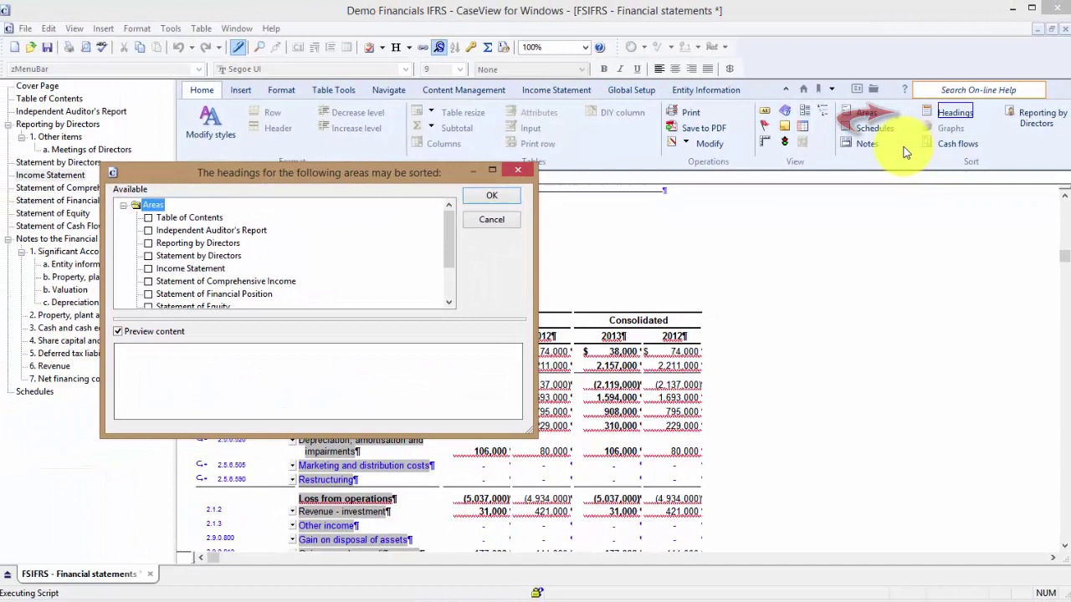
click(148, 268)
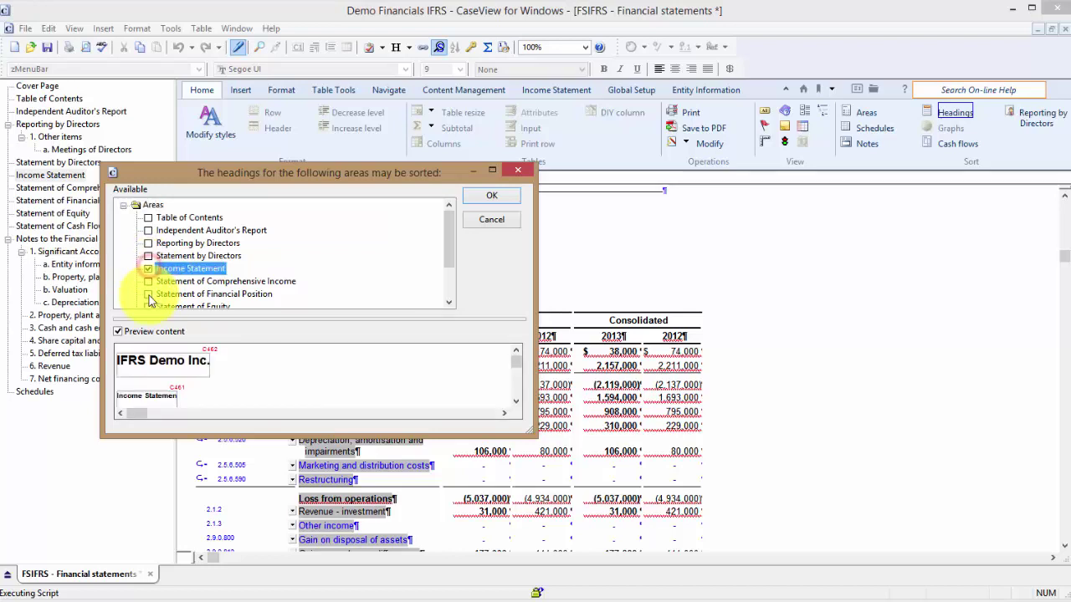
click(149, 294)
click(502, 194)
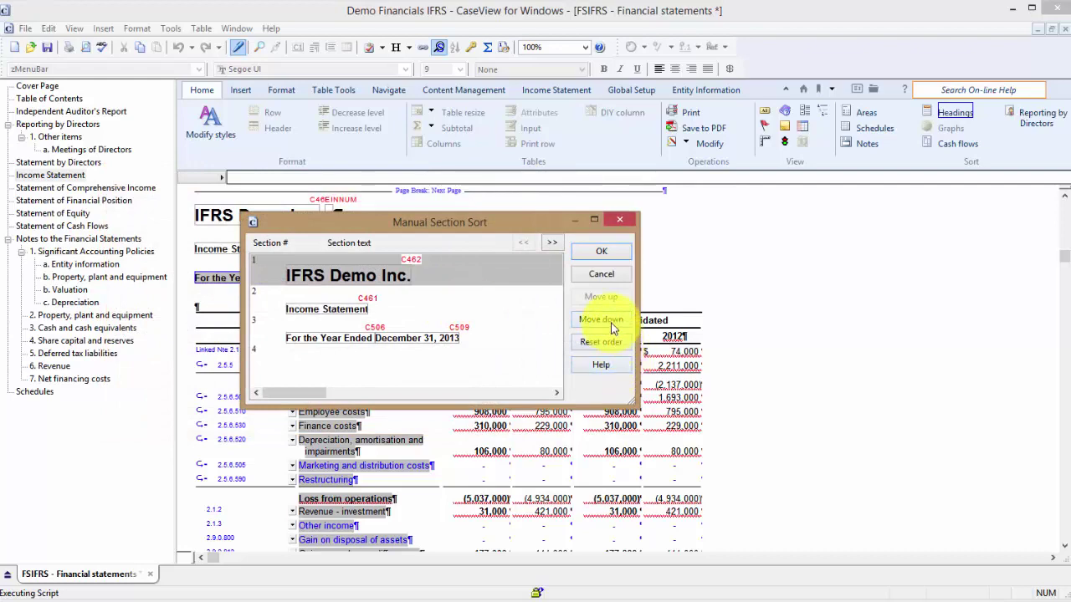
Move the company name heading one place down, below the statement title, in both the Income Statement and the Statement of Financial Position
click(611, 322)
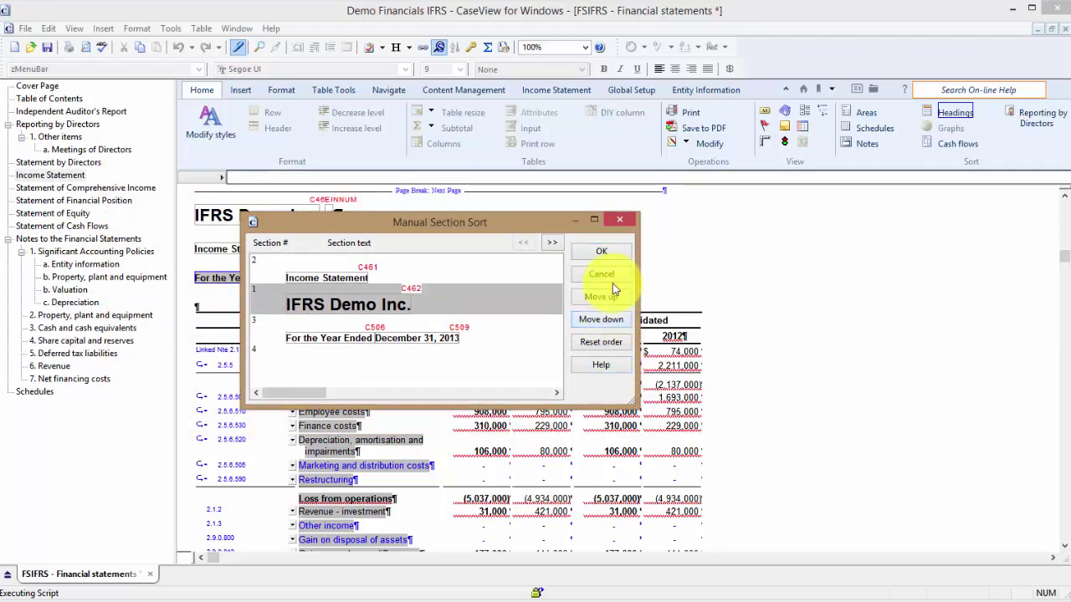
click(615, 250)
click(609, 320)
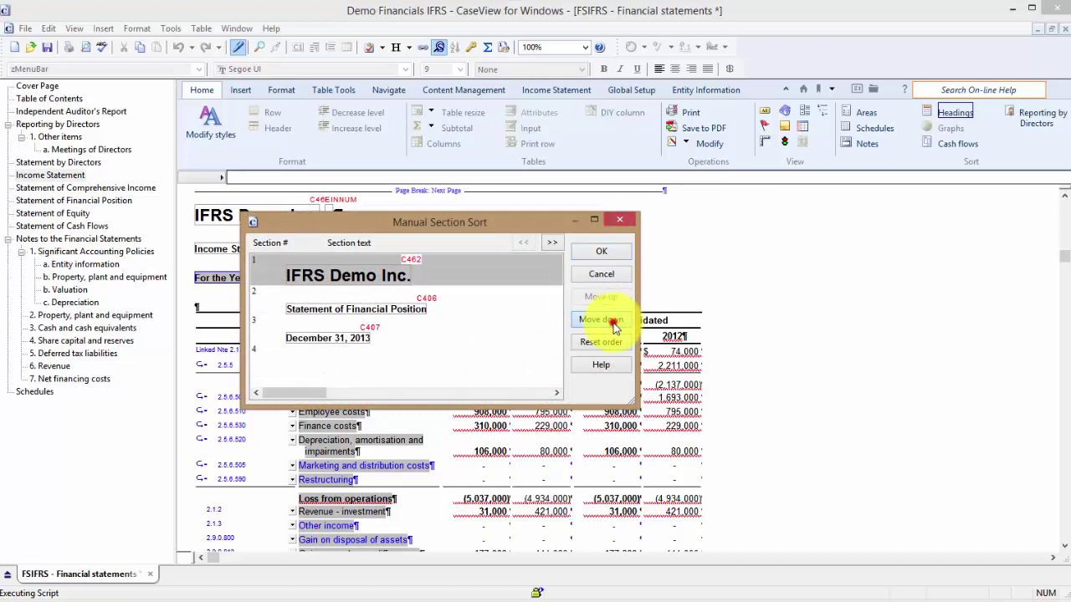
click(611, 249)
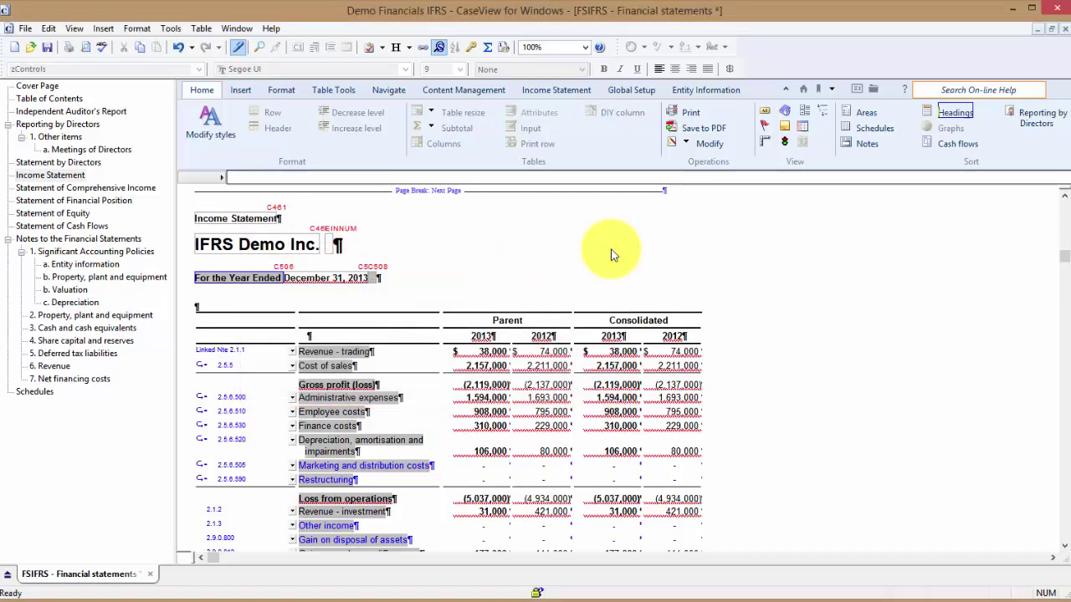
click(277, 219)
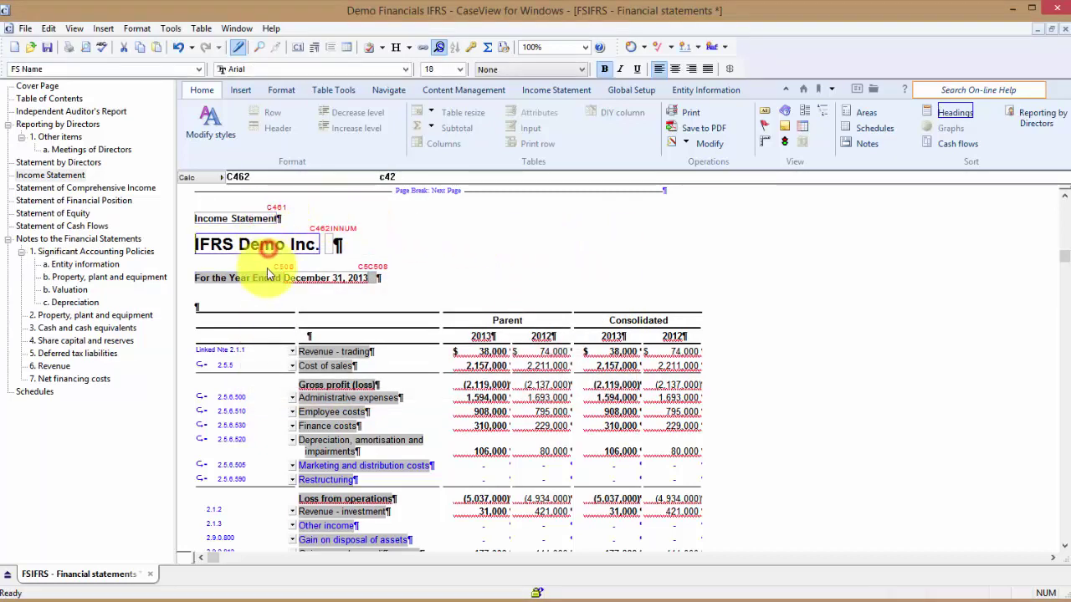
click(265, 273)
click(418, 261)
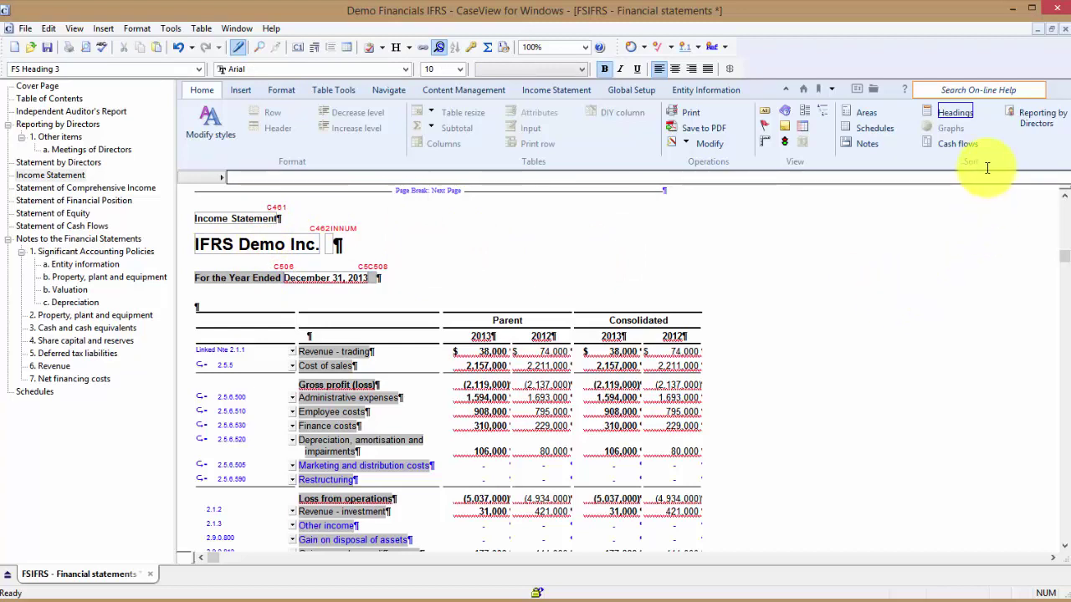
Reorder the document areas so that the Income Statement comes directly before Statement by Directors, and check the Table of Contents
click(867, 116)
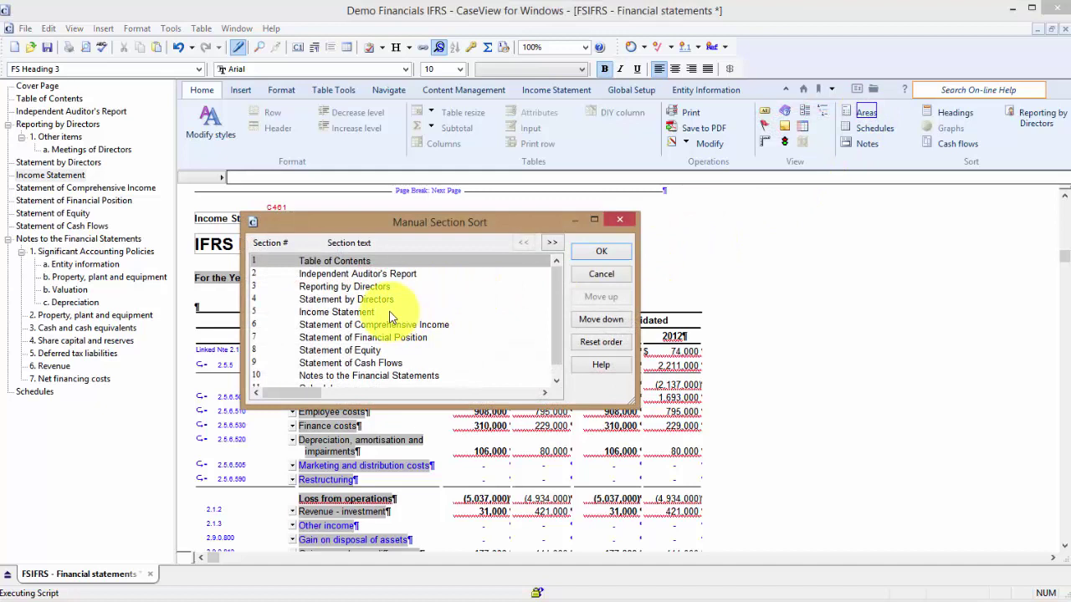
click(390, 313)
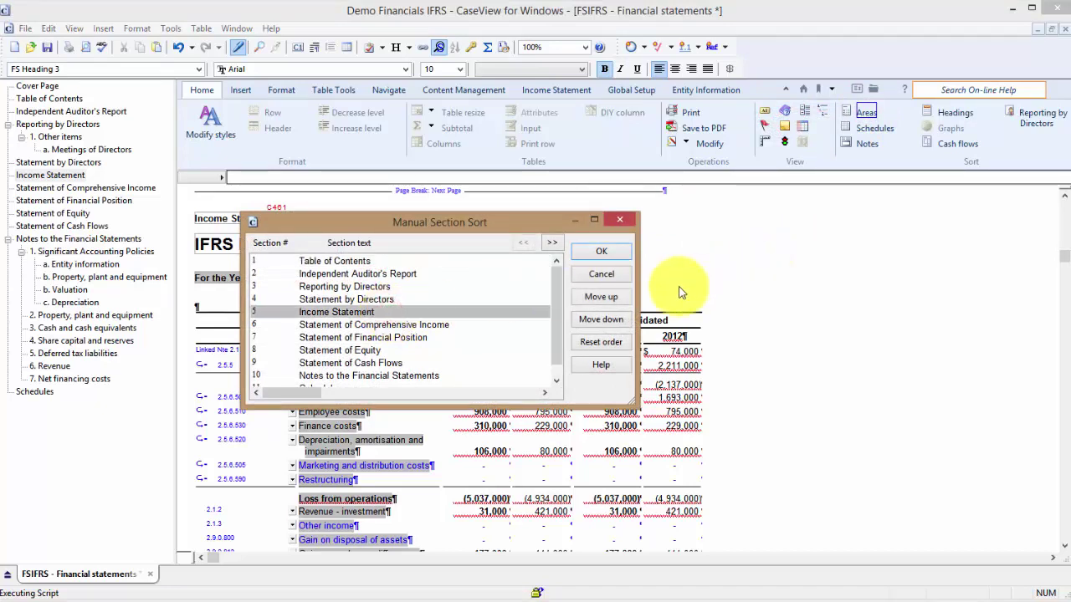
click(618, 297)
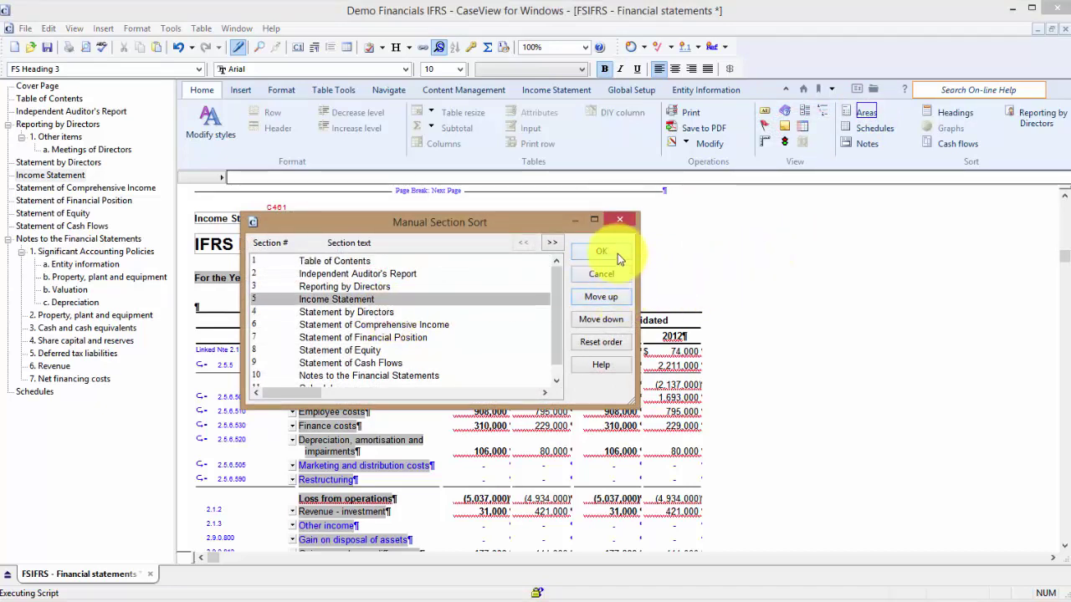
click(617, 252)
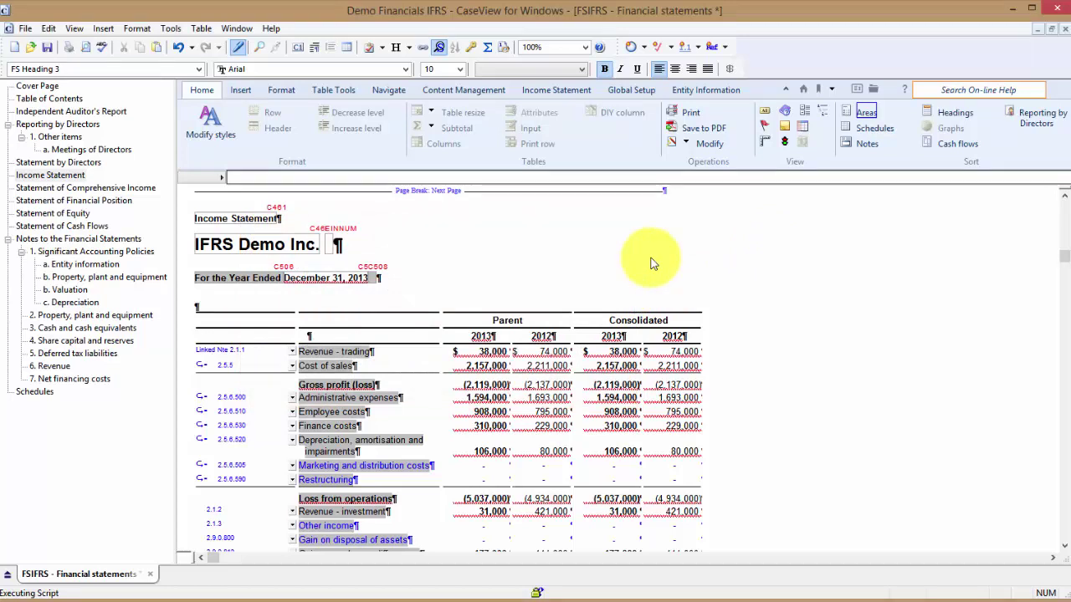
click(61, 101)
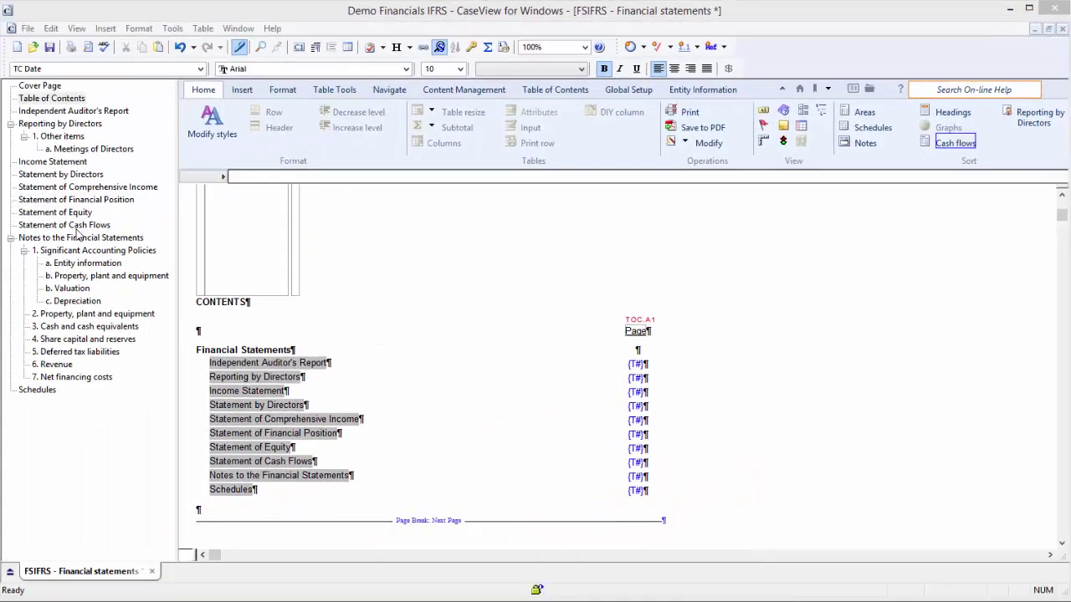
Reorder the Statement of Cash Flows so that the financing activities section precedes investing activities, and check the section in the statement
click(75, 227)
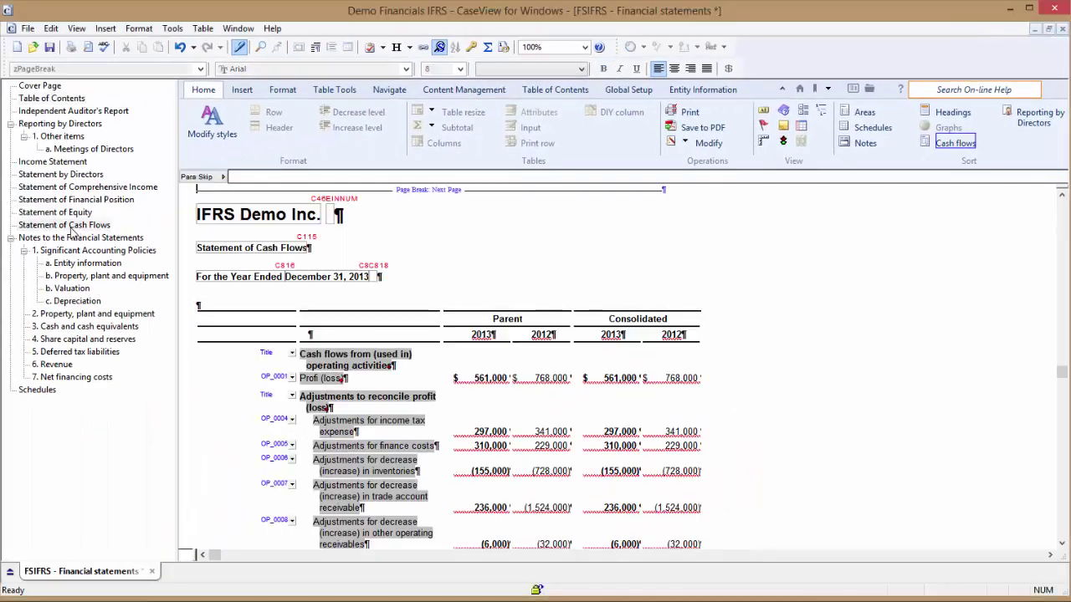
click(944, 148)
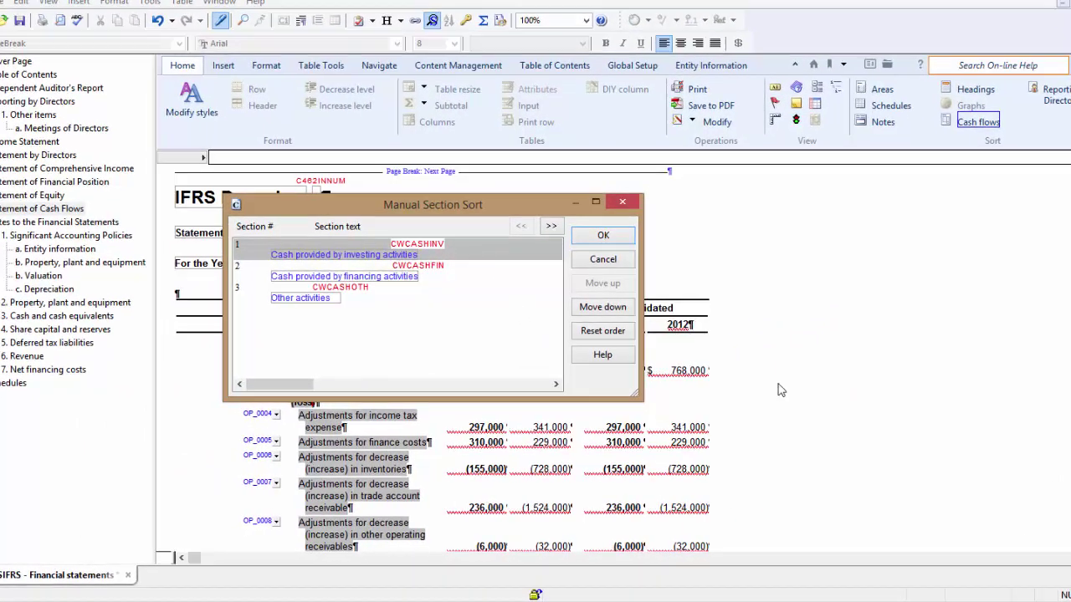
click(426, 264)
click(426, 243)
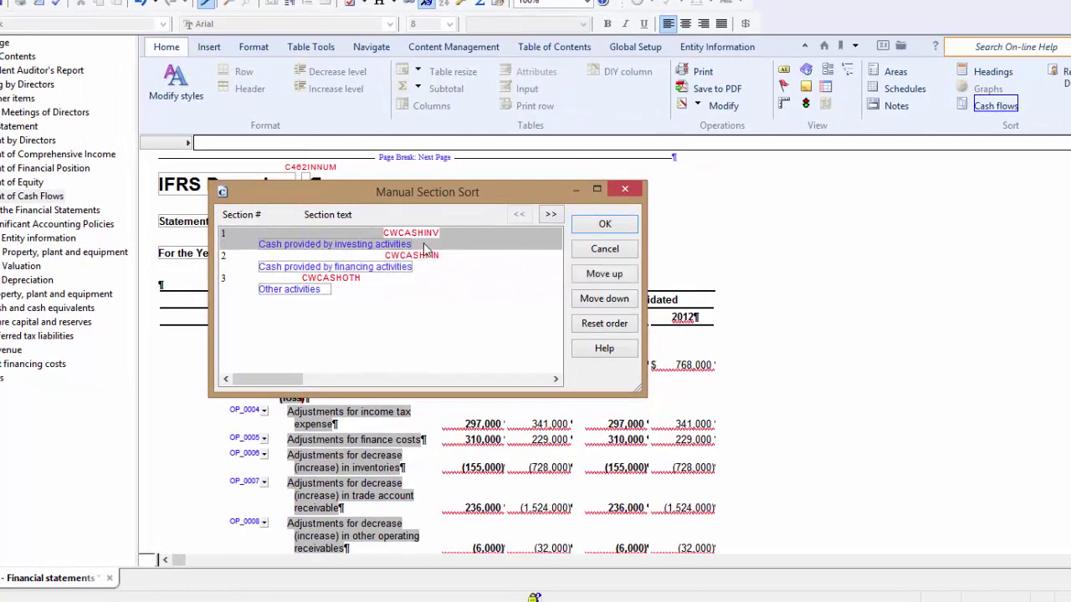
click(427, 288)
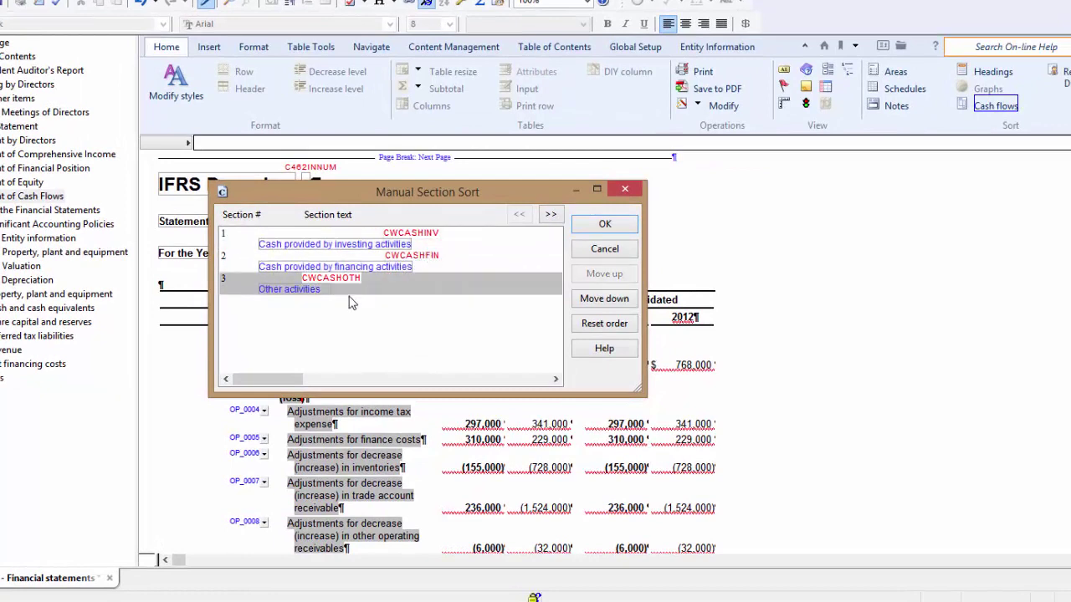
click(509, 268)
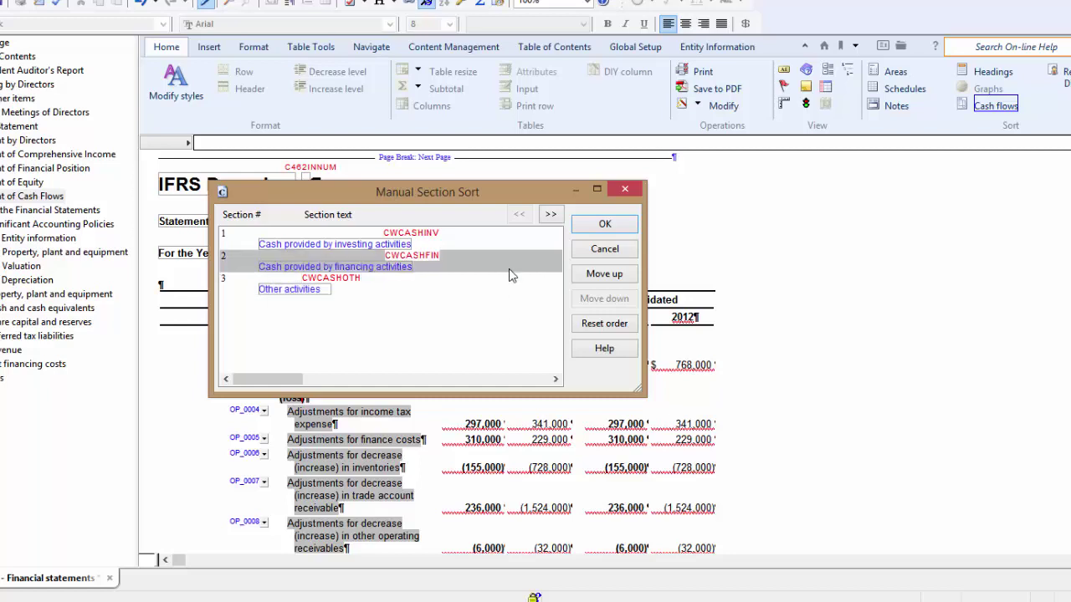
click(591, 276)
click(623, 223)
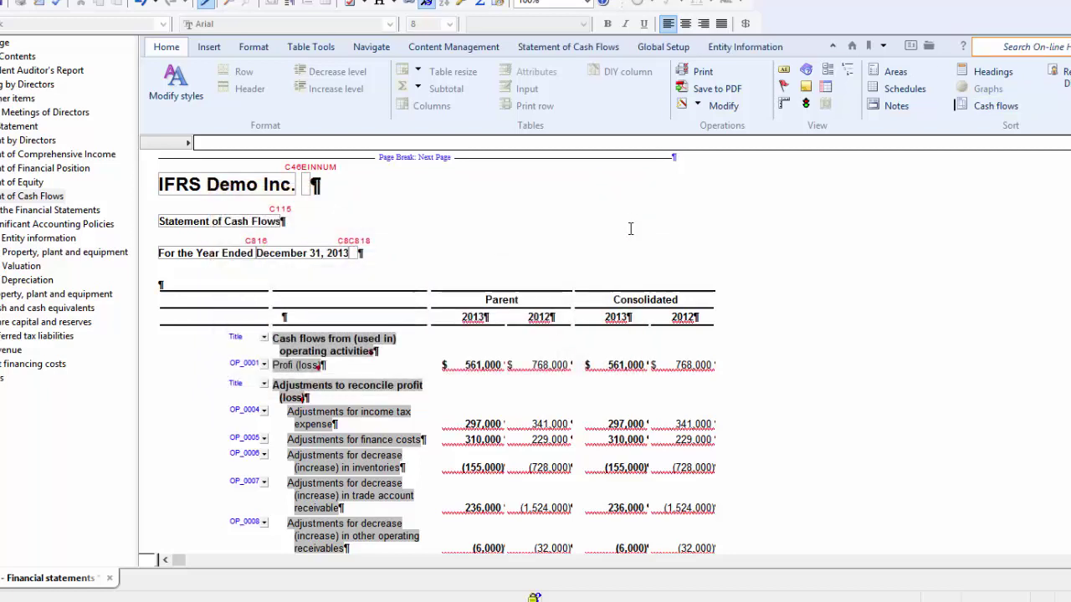
scroll(753, 334, down, 5)
click(803, 392)
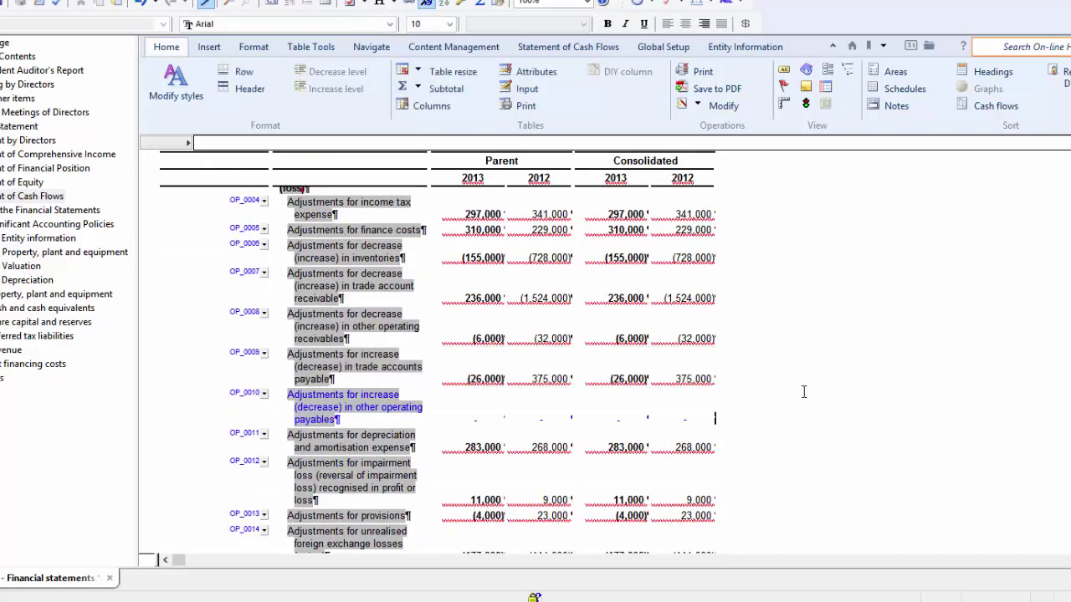
scroll(803, 392, down, 12)
click(330, 410)
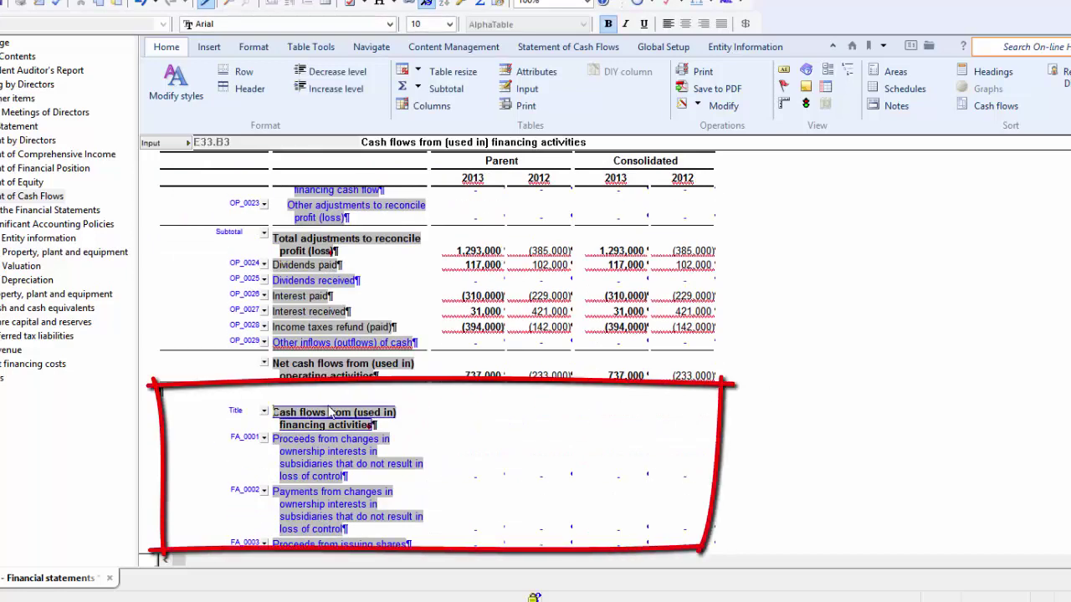
Check the order of the financing and investing activities sections in the Statement of Cash Flows
scroll(810, 444, down, 10)
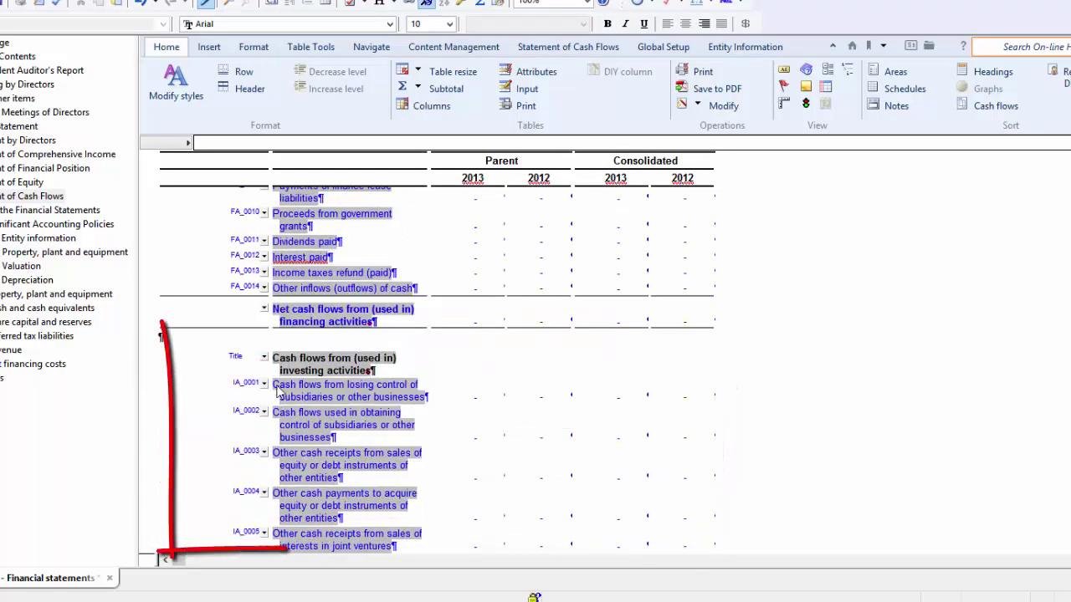
click(290, 374)
scroll(906, 429, up, 10)
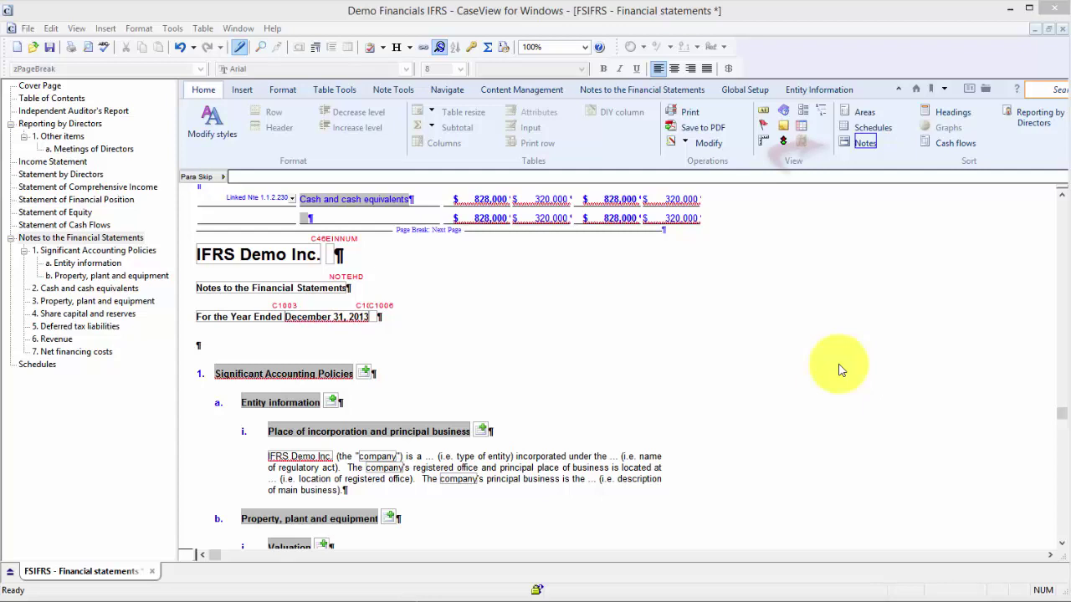
click(867, 143)
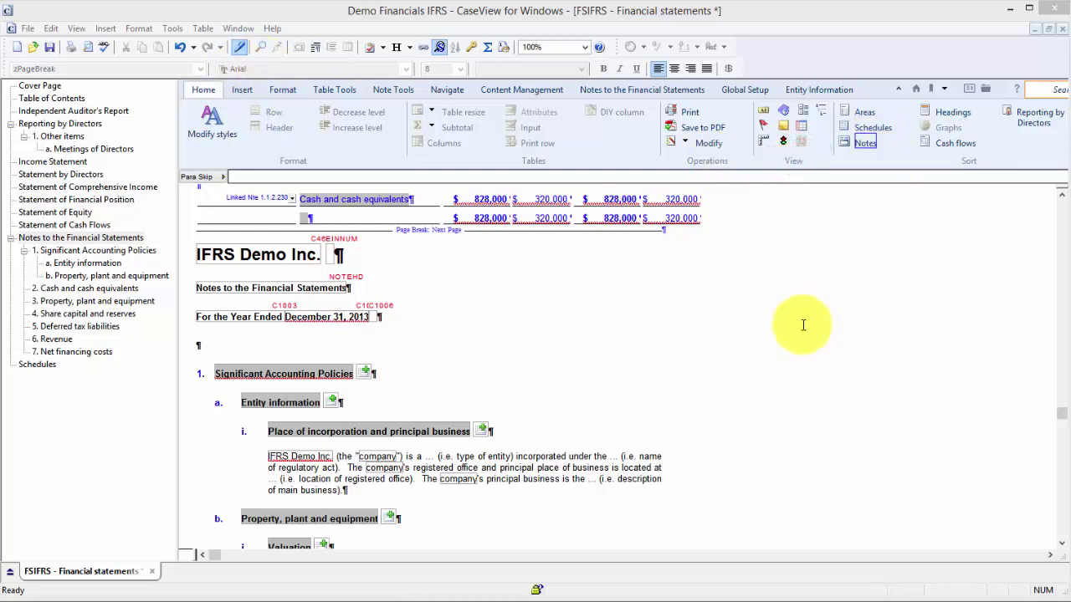
right_click(324, 372)
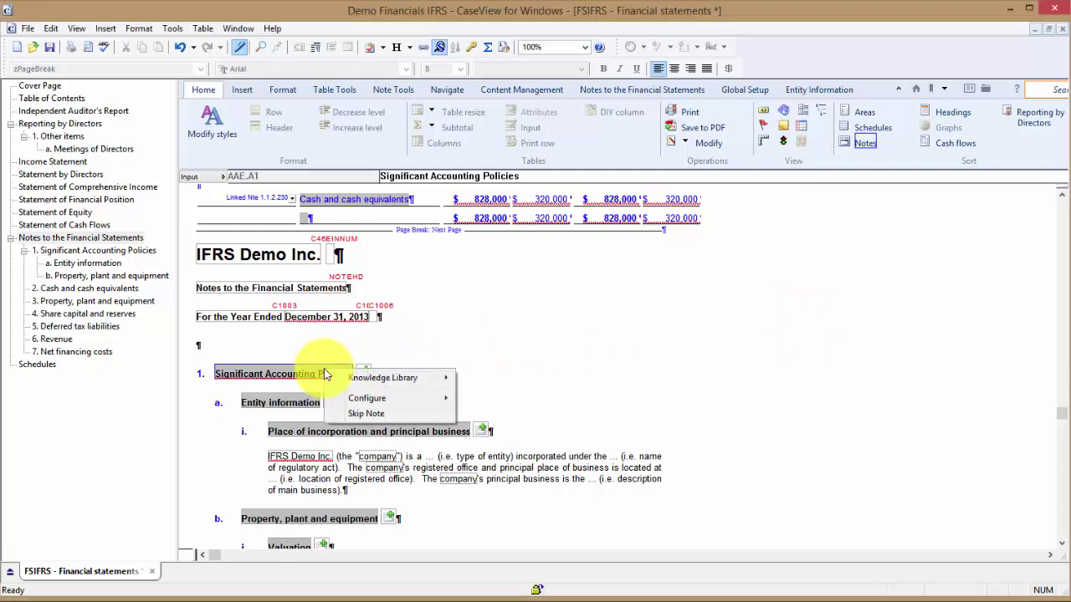
mouse_move(397, 403)
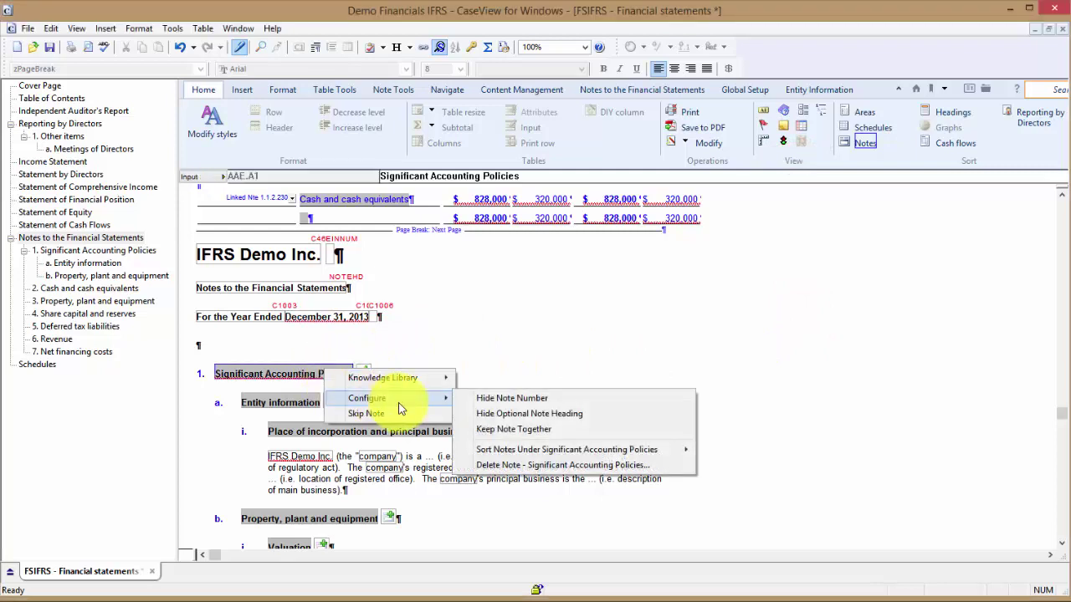
click(787, 394)
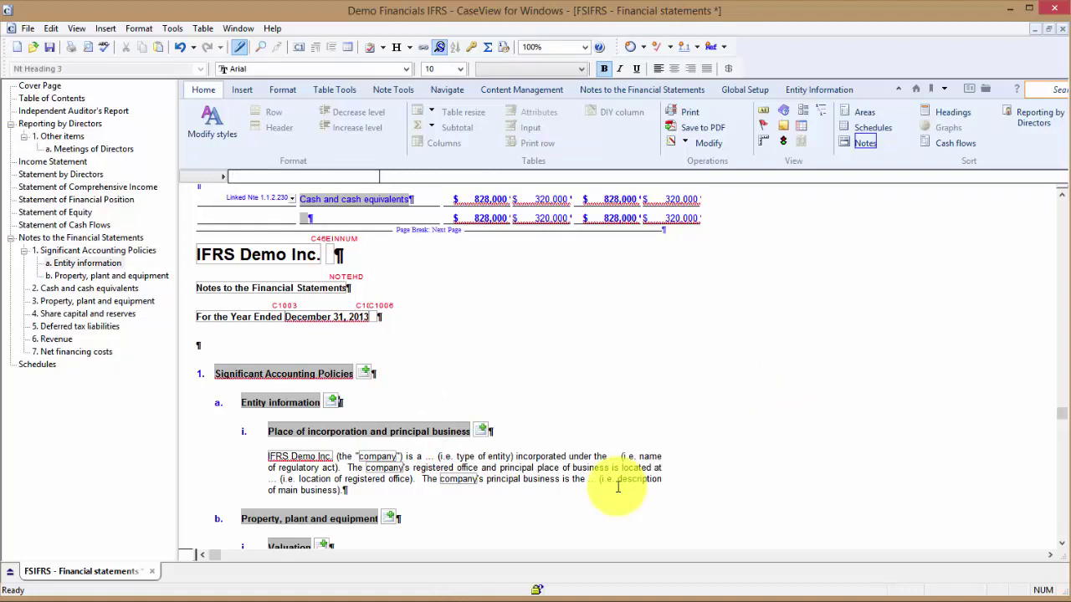
Sort the notes so that Cash and cash equivalents moves one place down, below Property, plant and equipment
click(867, 144)
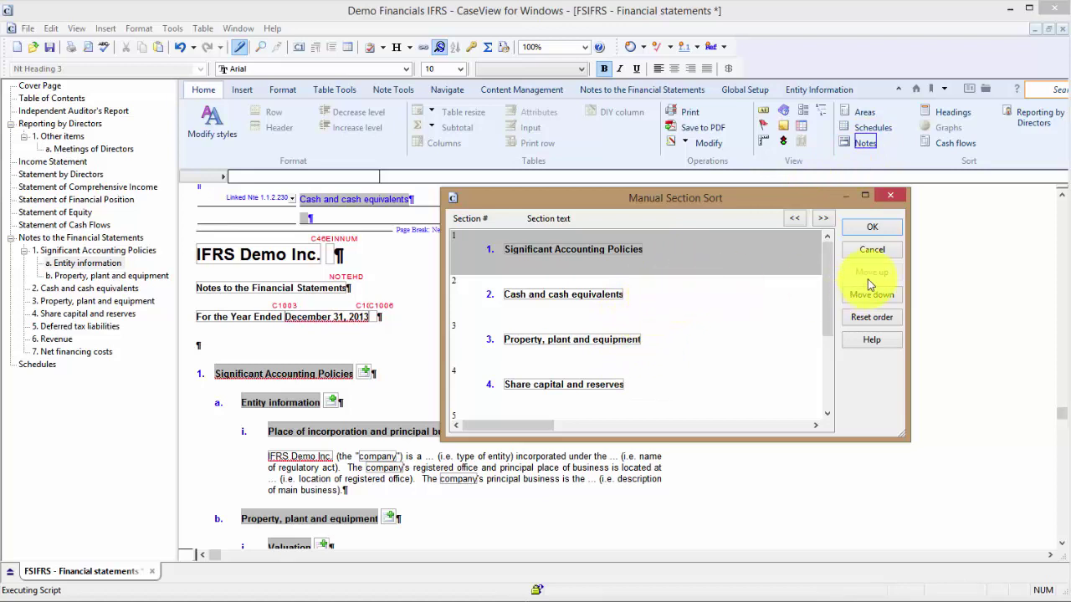
click(633, 295)
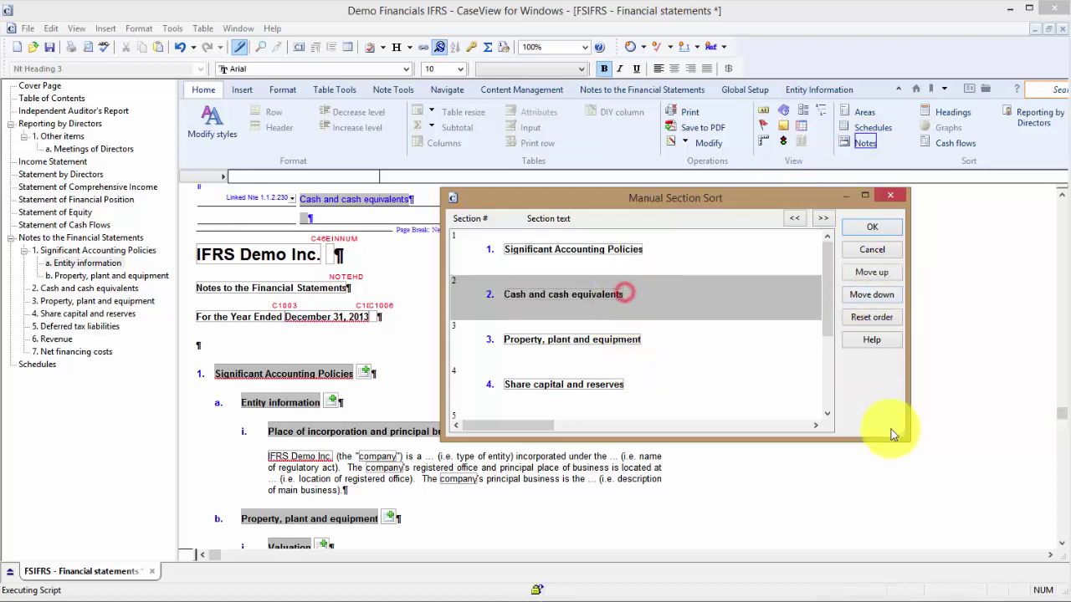
click(883, 295)
click(892, 227)
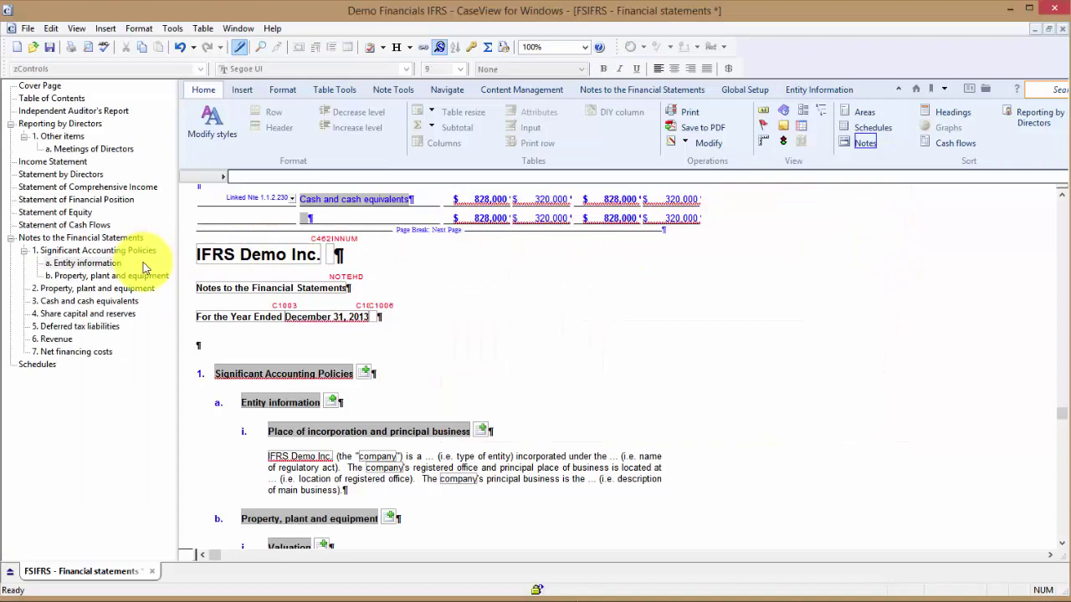
Examine the order of the Property, plant and equipment and Cash and cash equivalents notes in the document
click(115, 287)
click(119, 301)
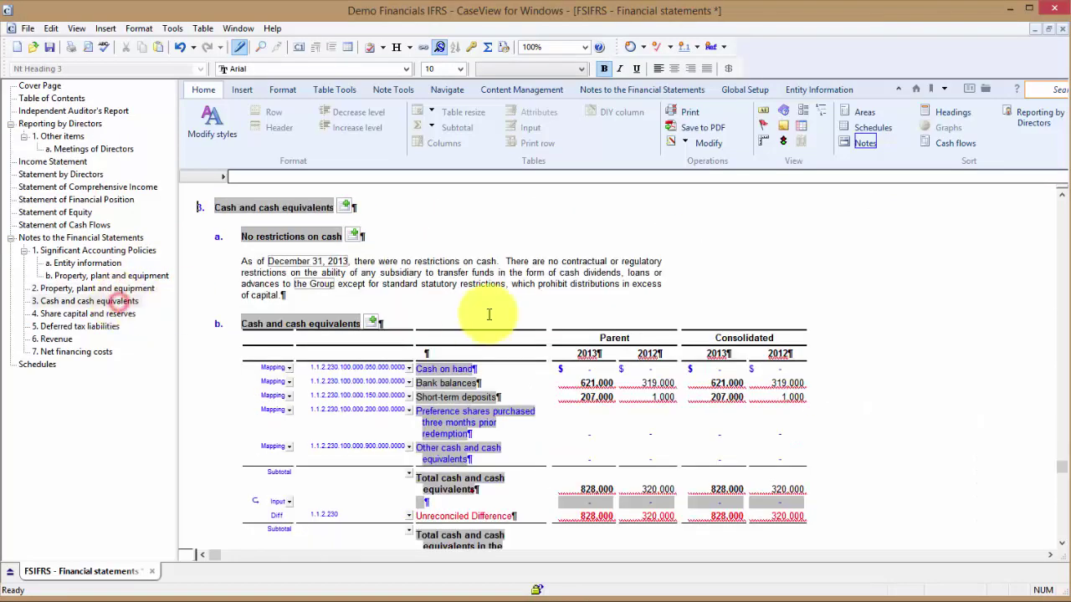
scroll(489, 309, up, 10)
scroll(489, 309, down, 3)
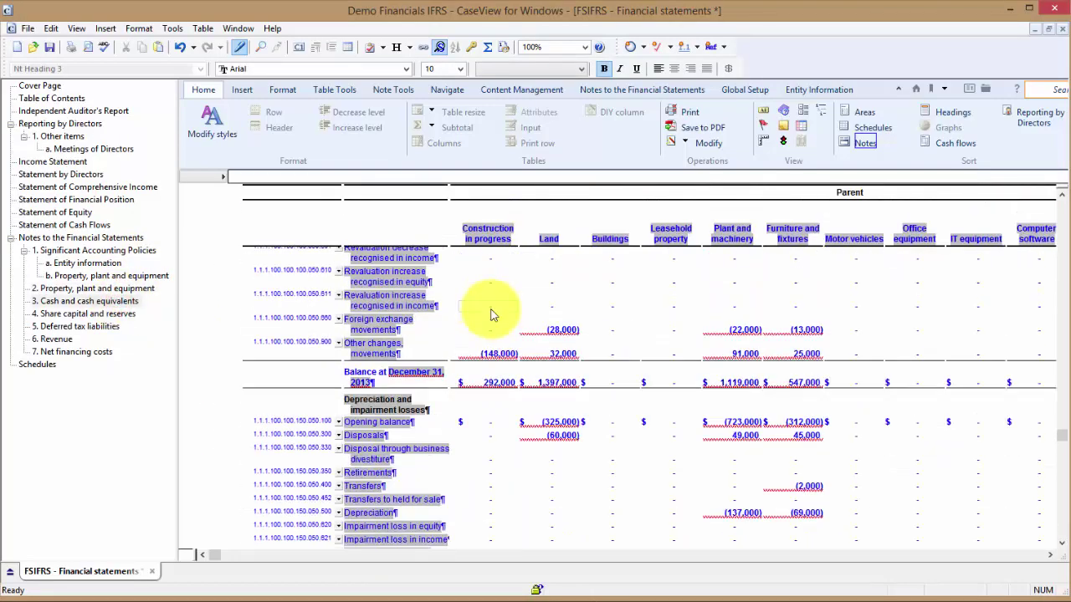
scroll(490, 310, up, 6)
click(291, 310)
scroll(331, 303, down, 15)
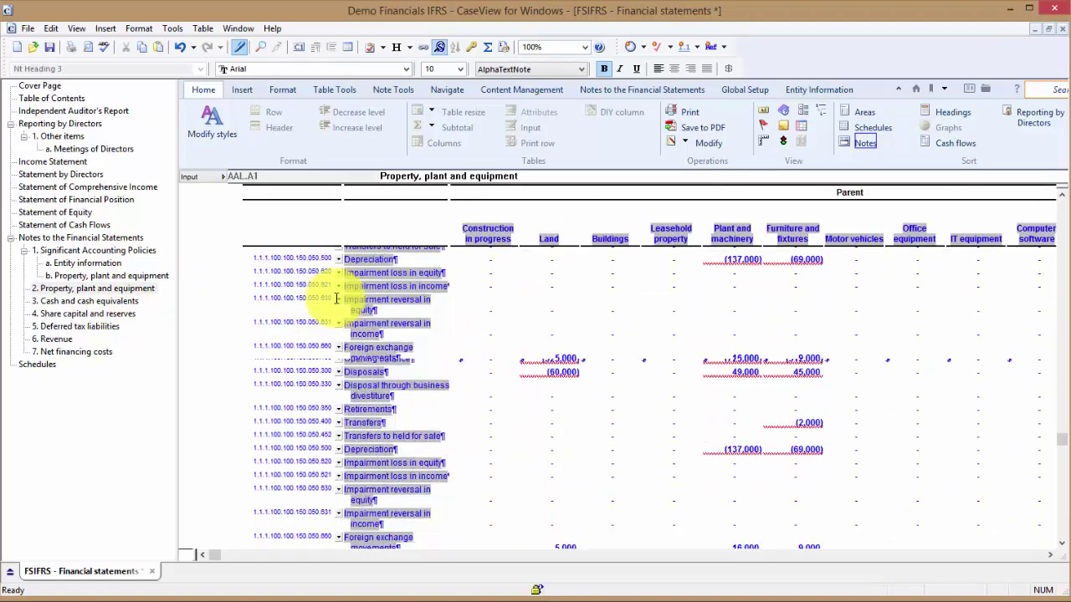
scroll(351, 310, down, 5)
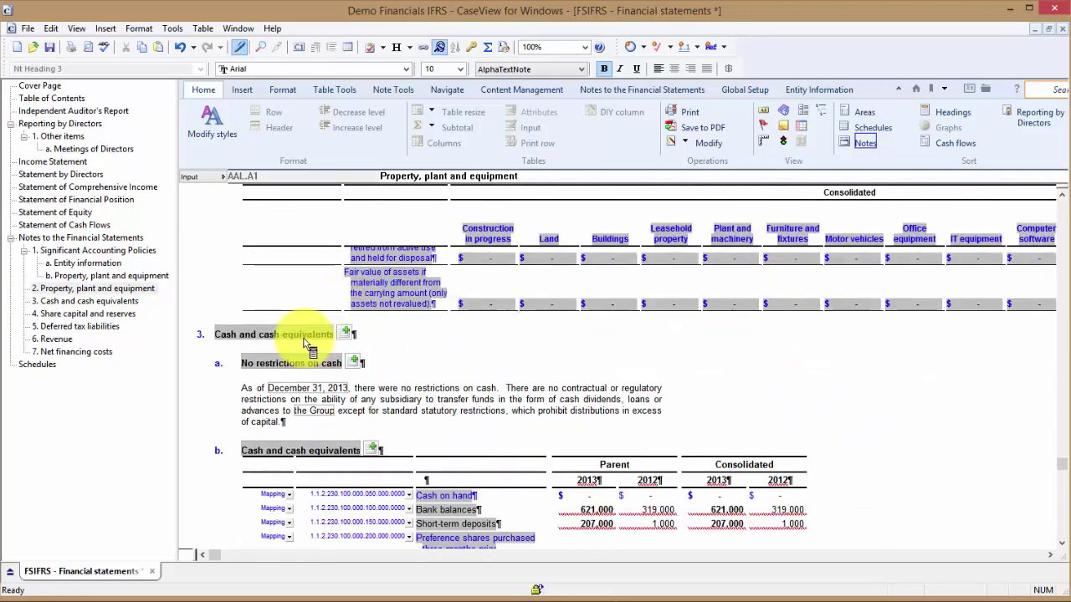
click(285, 335)
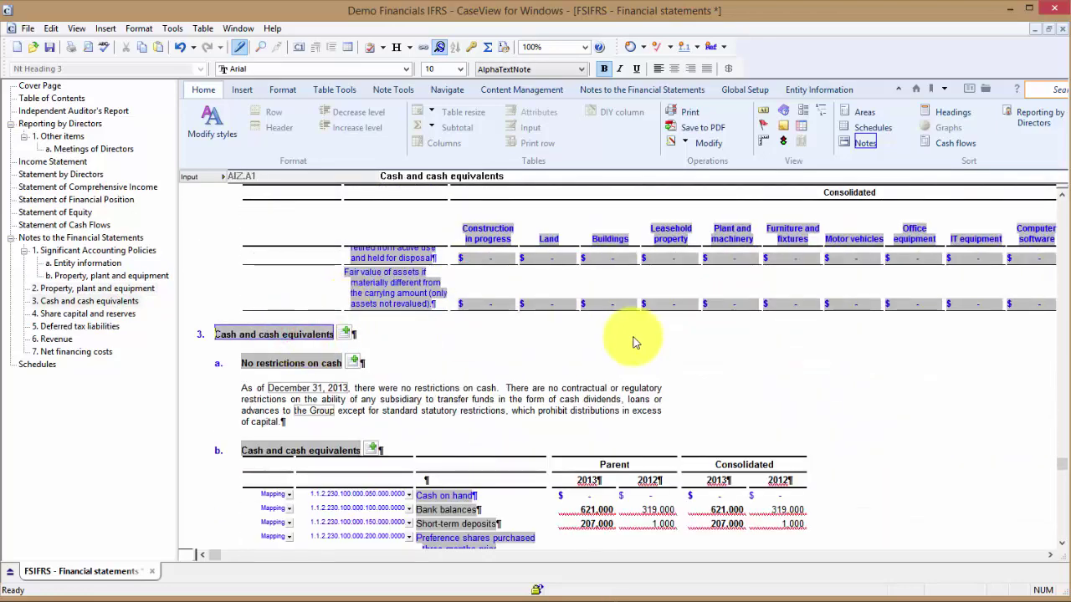
scroll(634, 341, up, 6)
scroll(633, 340, down, 3)
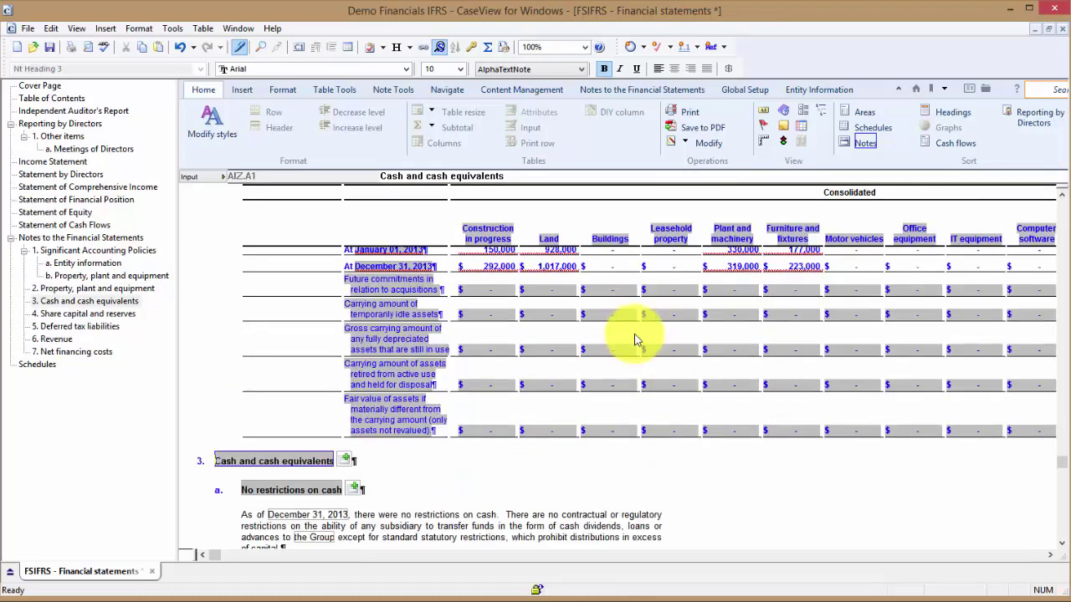
scroll(633, 341, down, 3)
scroll(635, 330, down, 2)
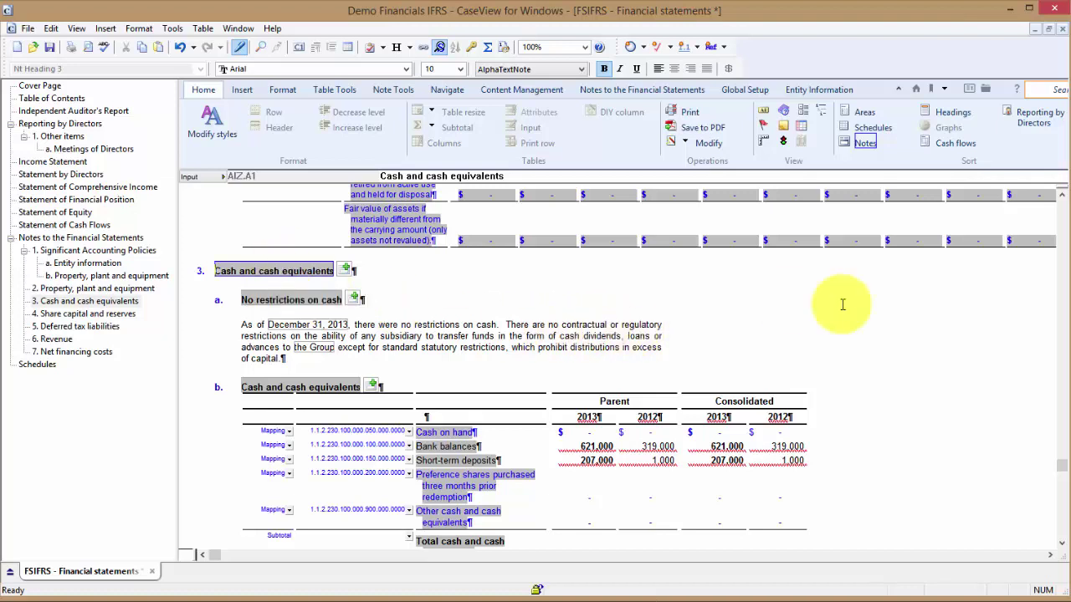
Sort the level below the Cash and cash equivalents note so that its sub-note of the same name precedes No restrictions on cash
click(295, 297)
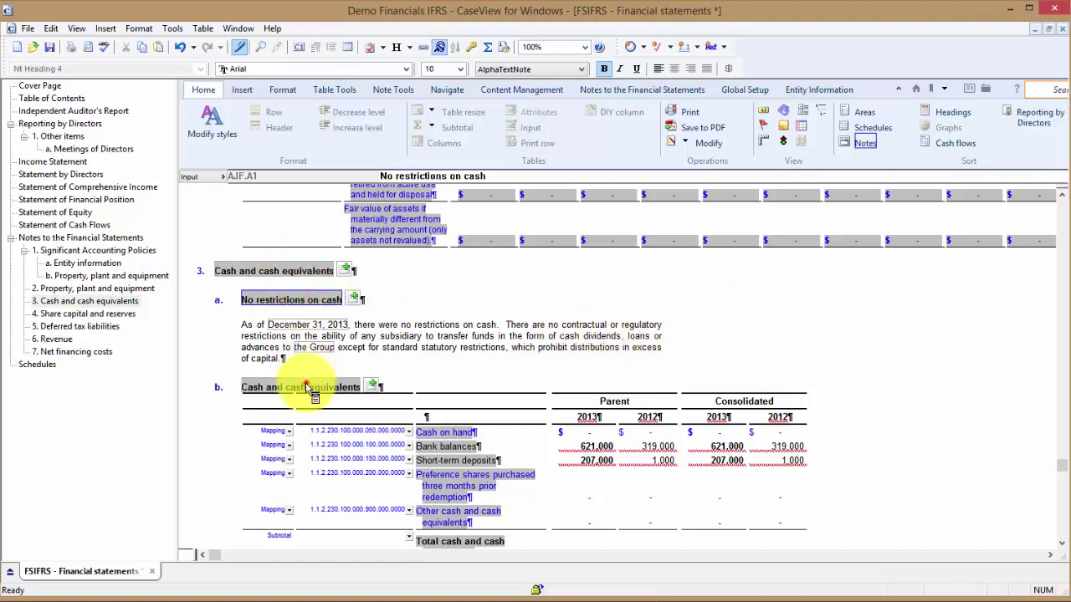
click(306, 388)
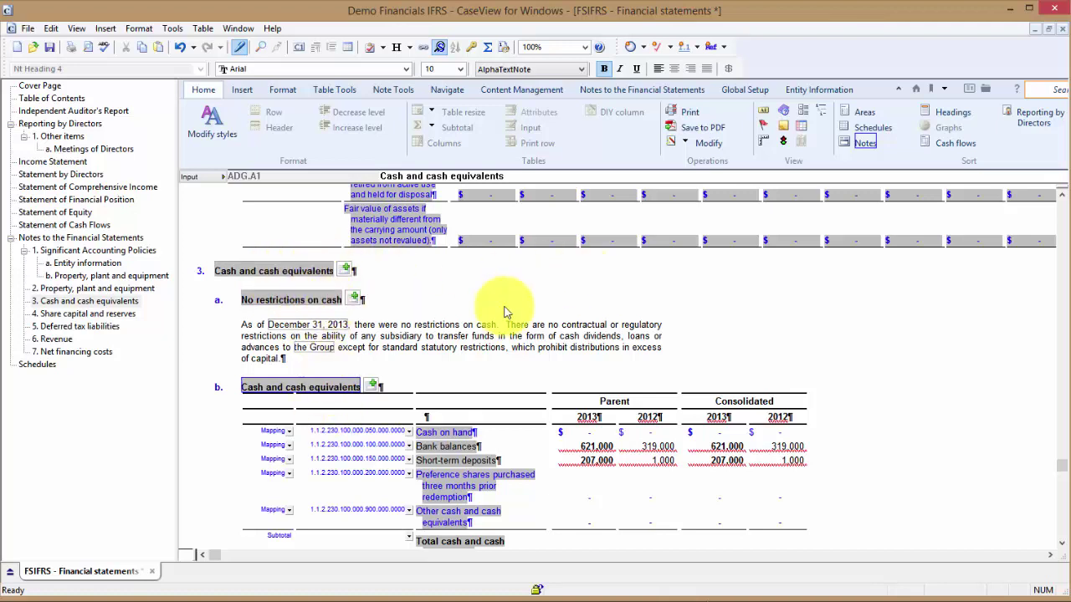
click(322, 271)
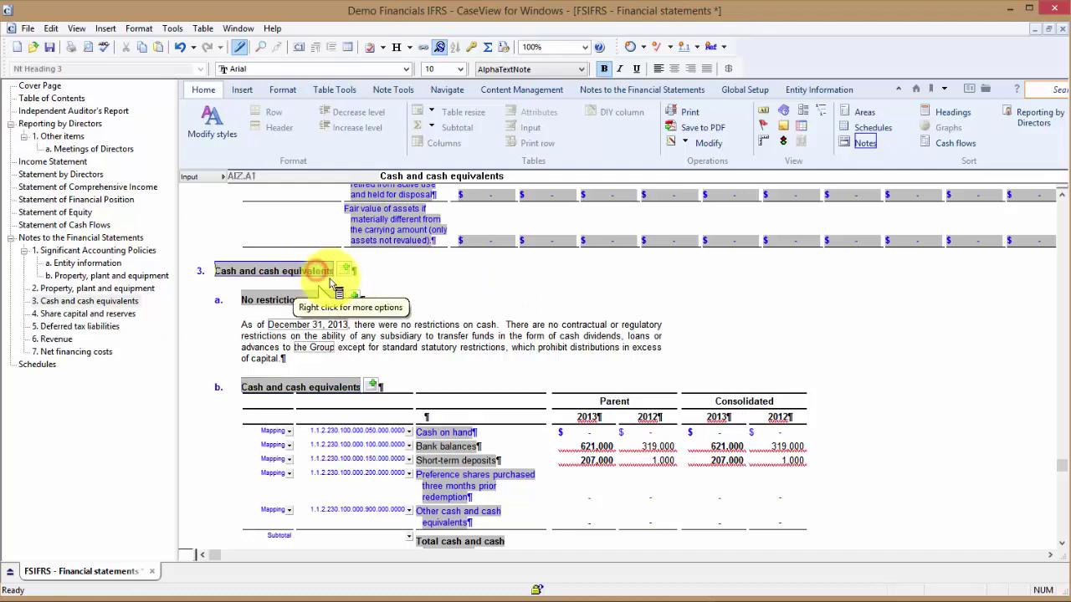
right_click(319, 273)
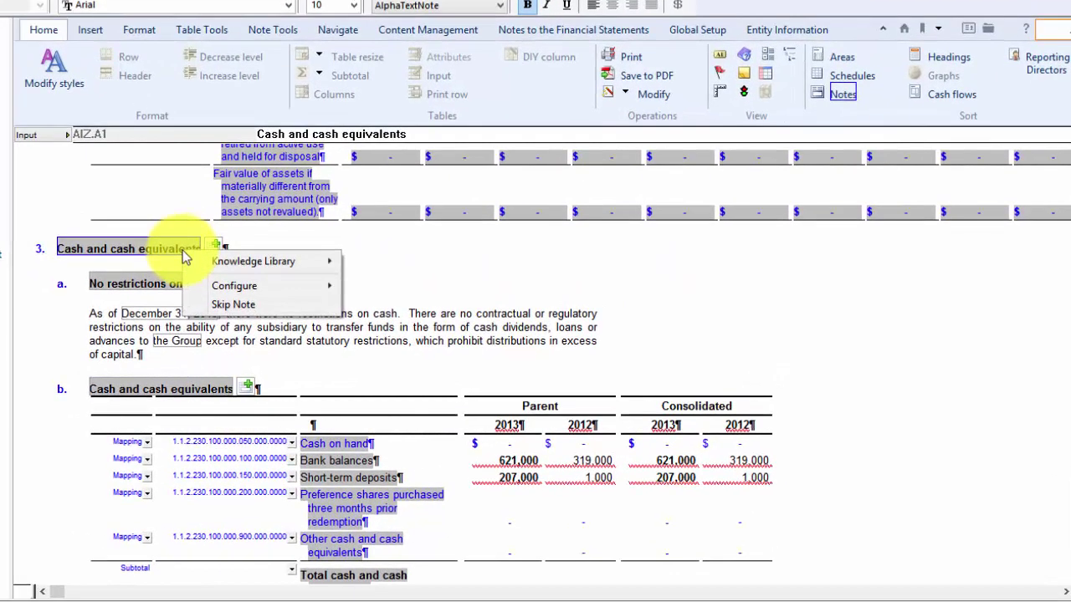
click(219, 286)
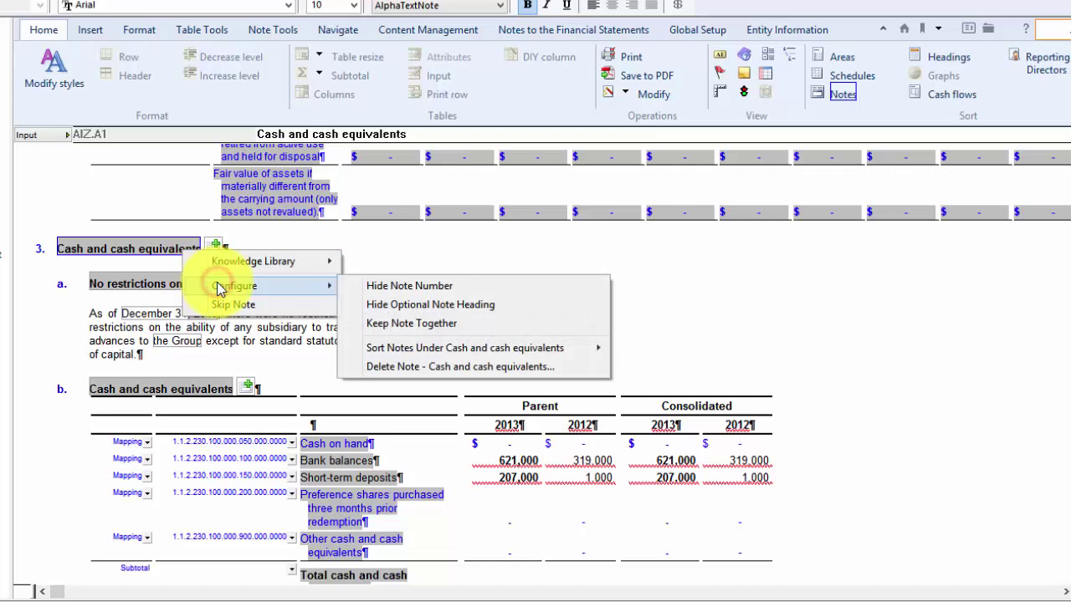
click(601, 348)
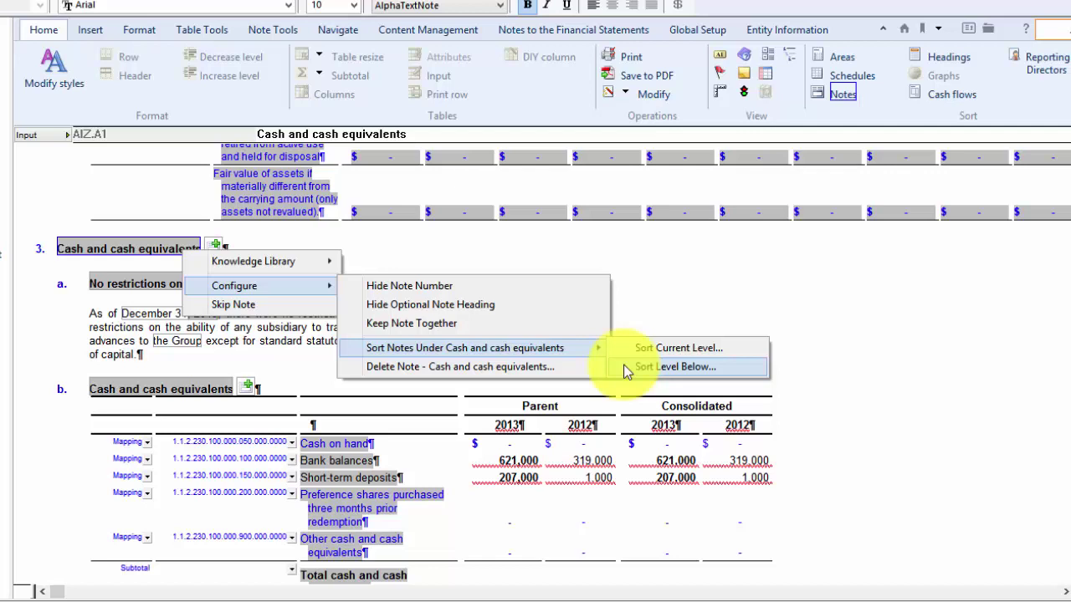
click(627, 372)
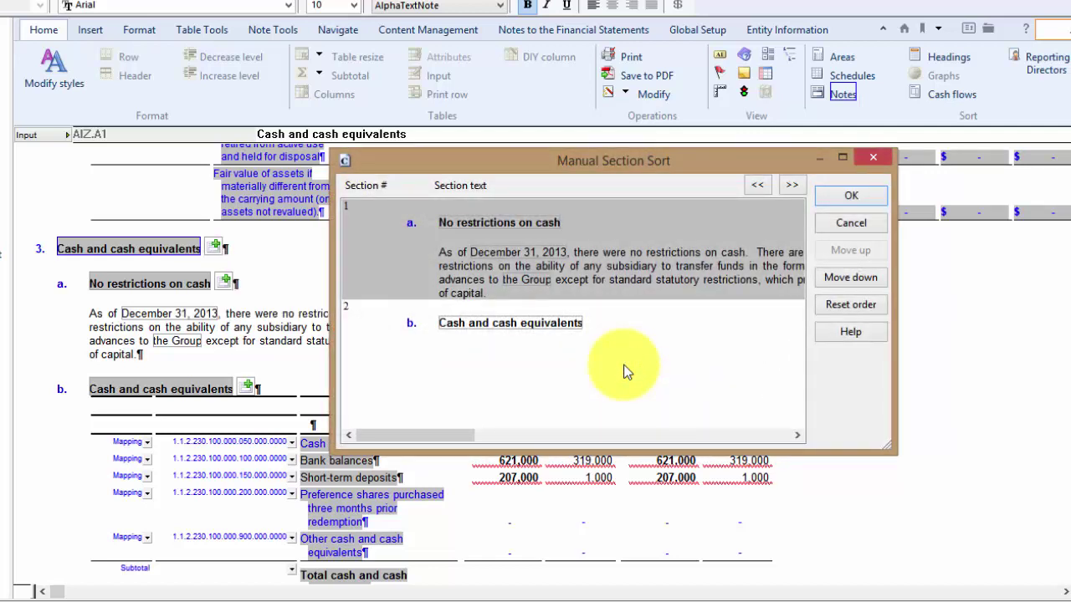
click(578, 332)
click(834, 251)
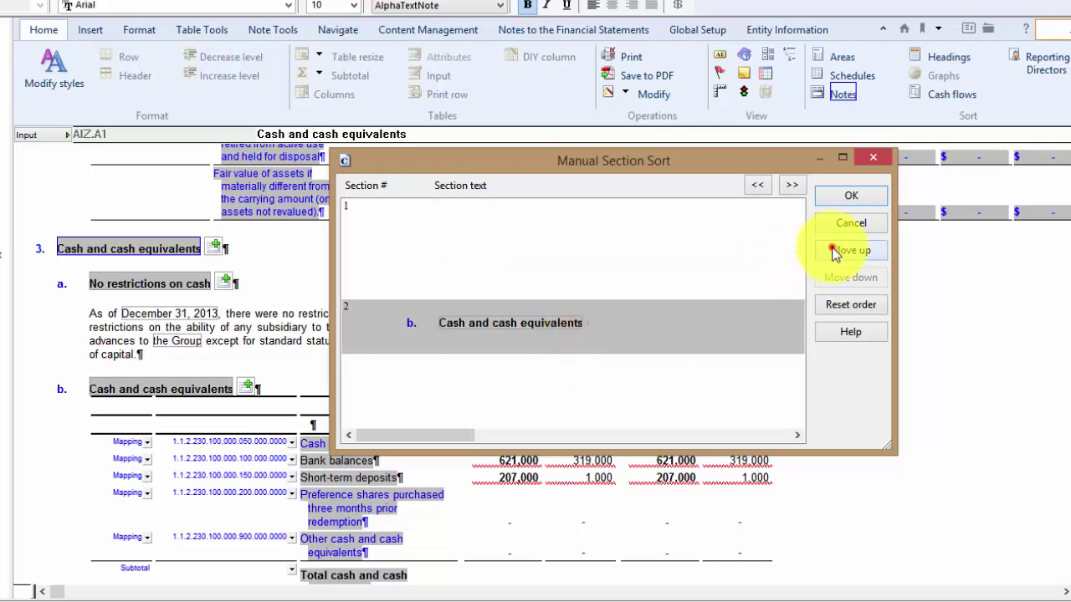
click(852, 196)
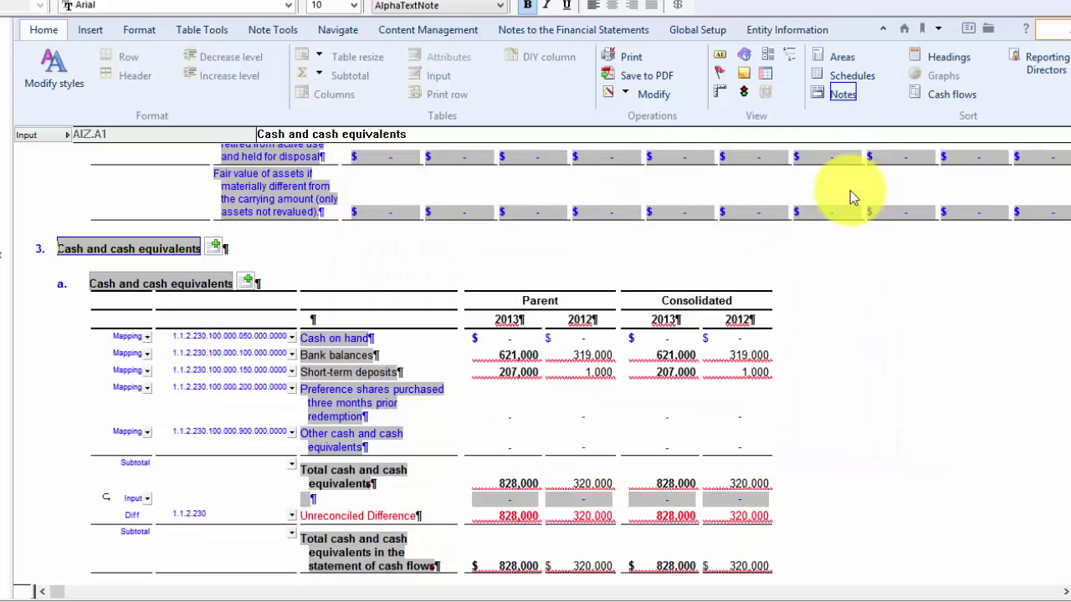
scroll(272, 394, down, 2)
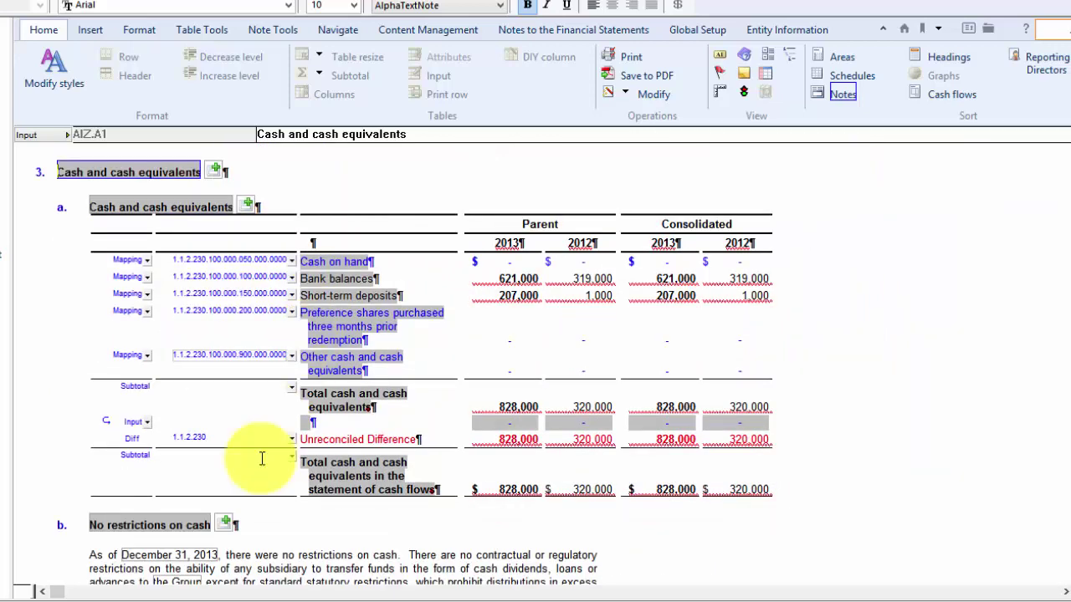
scroll(215, 394, down, 2)
scroll(215, 393, up, 2)
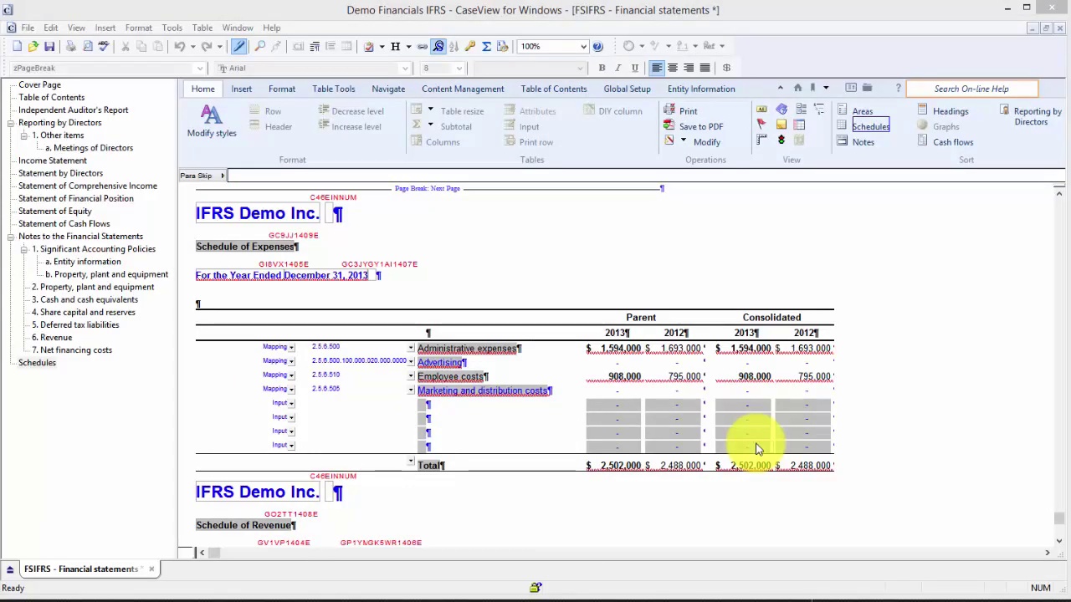
Examine the order of the Schedule of Expenses and the Schedule of Revenue in the Schedules area
click(277, 527)
scroll(277, 527, down, 5)
scroll(280, 526, up, 6)
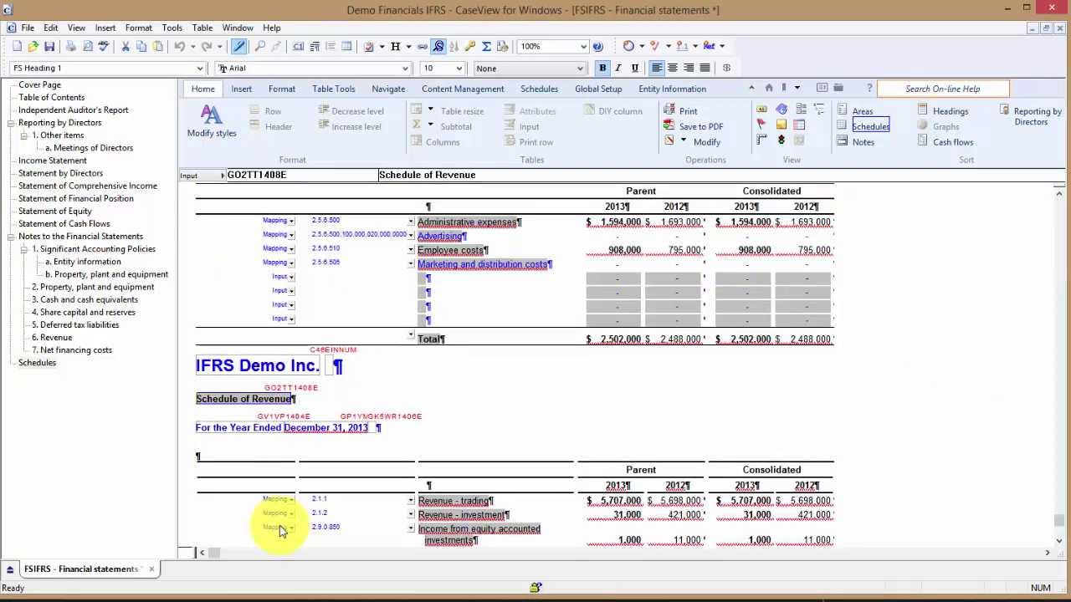
click(267, 309)
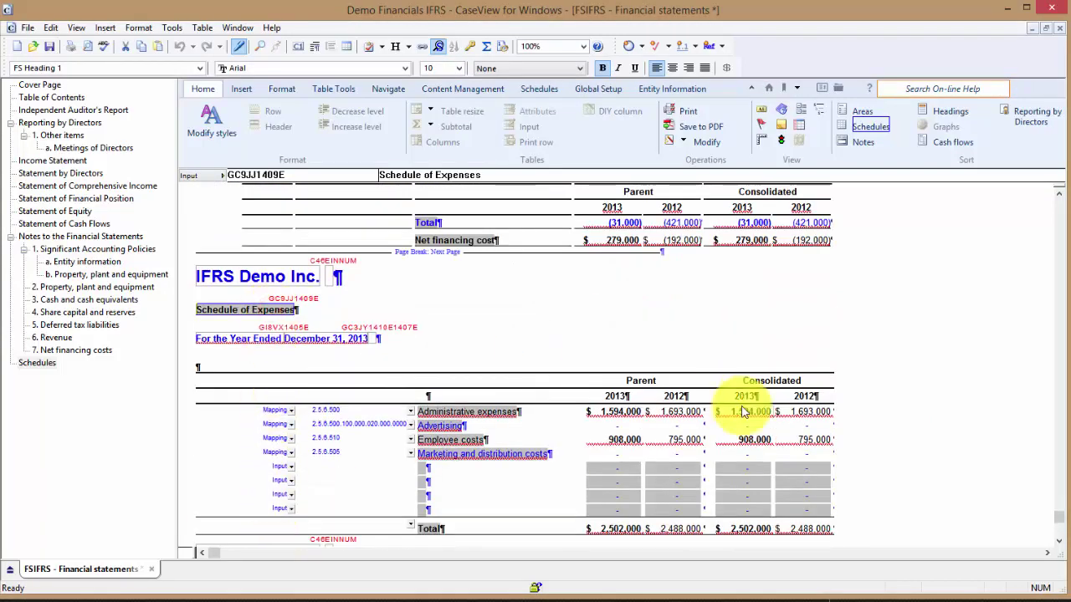
scroll(743, 410, down, 3)
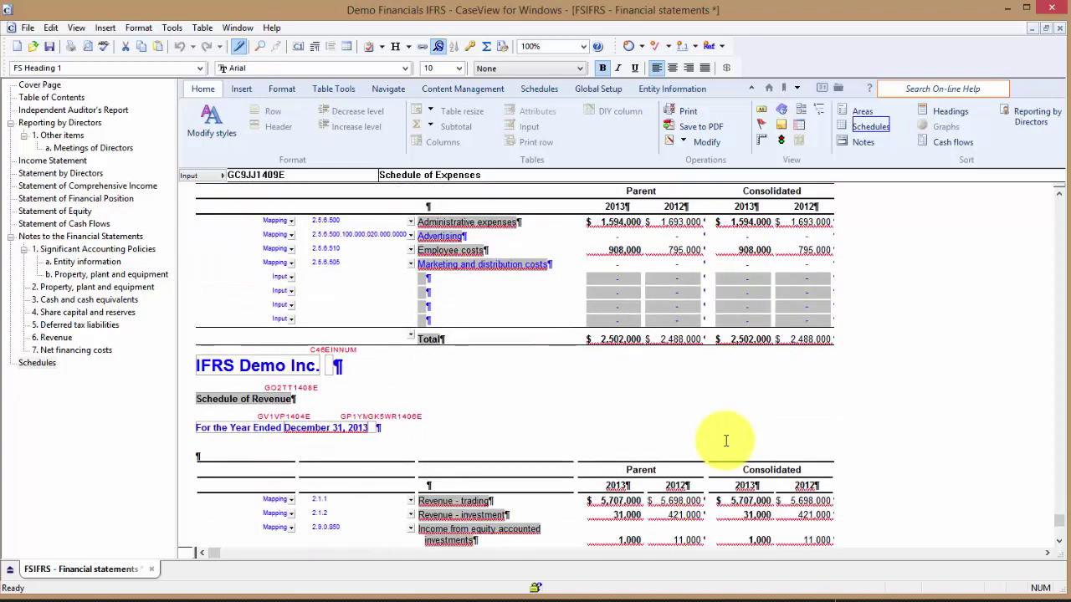
scroll(718, 437, down, 2)
scroll(727, 441, up, 3)
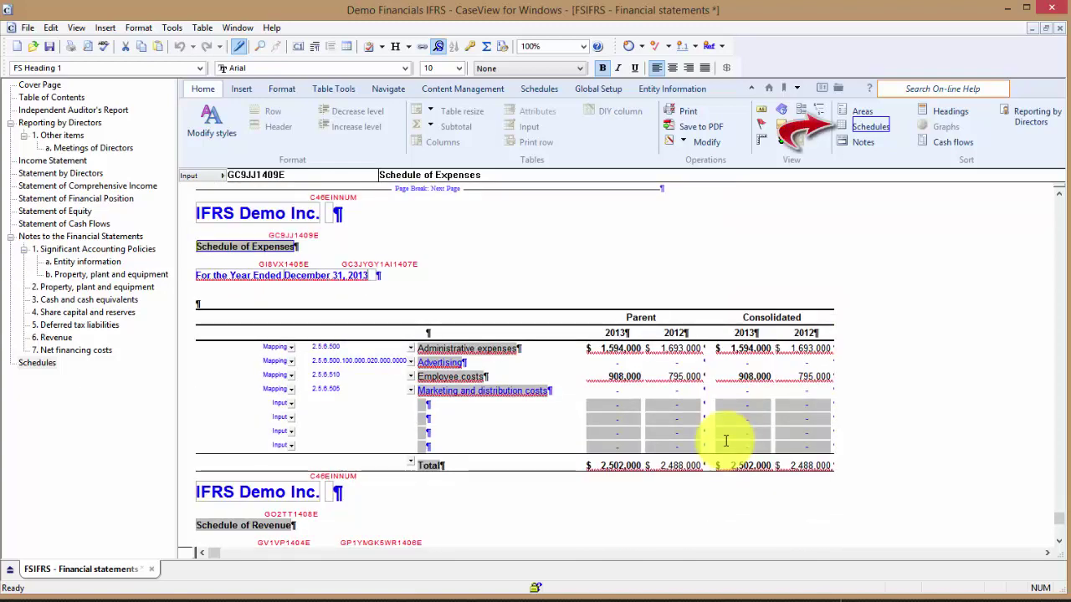
Reorder the schedules so that Schedule of Revenue precedes Schedule of Expenses, and check the Schedules area and the Table of Contents
click(861, 125)
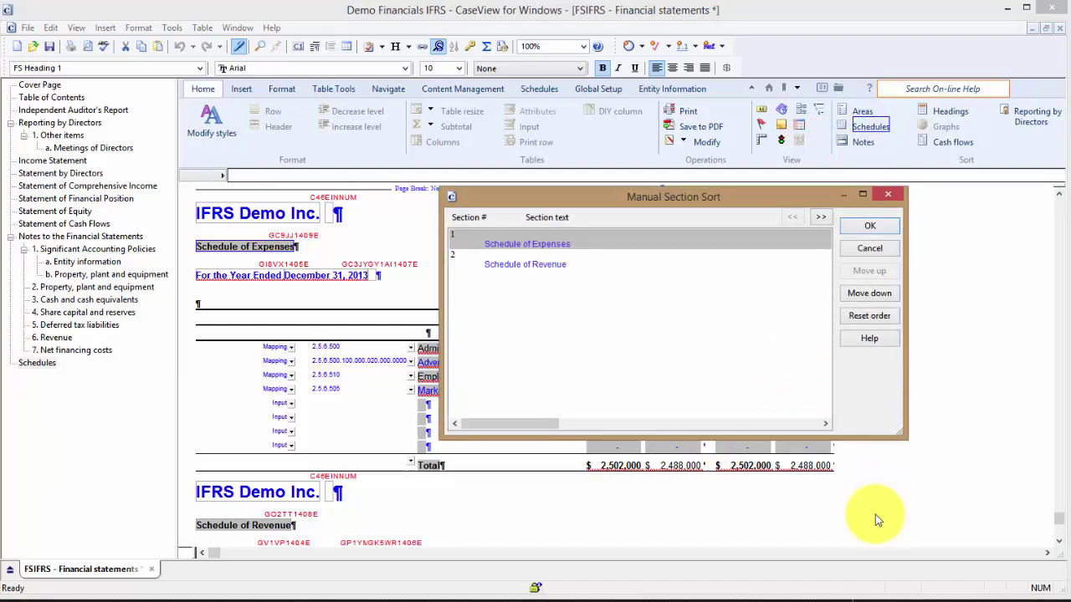
click(619, 264)
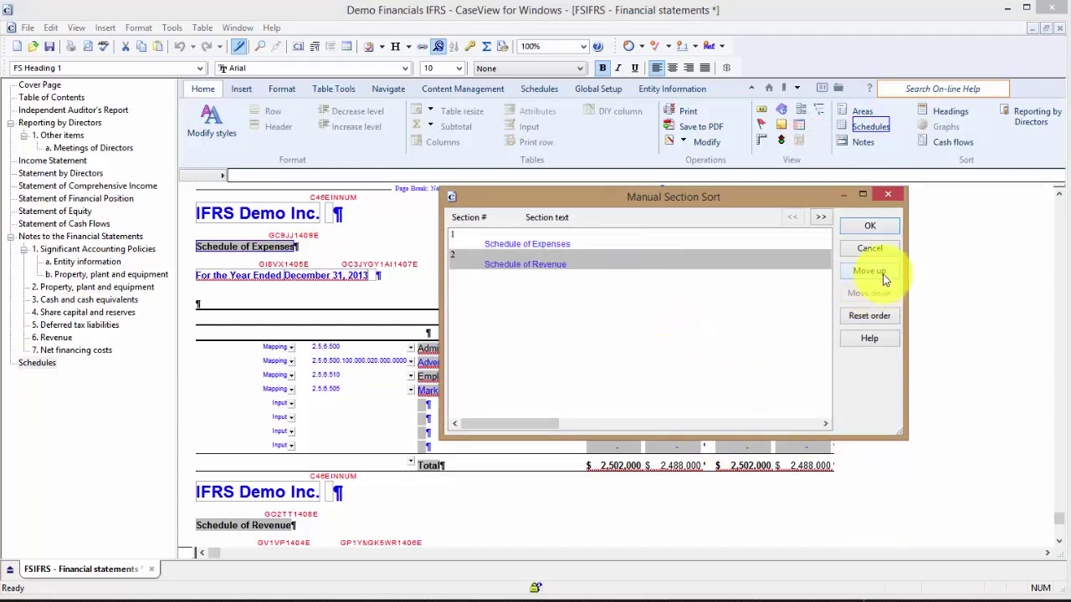
click(883, 274)
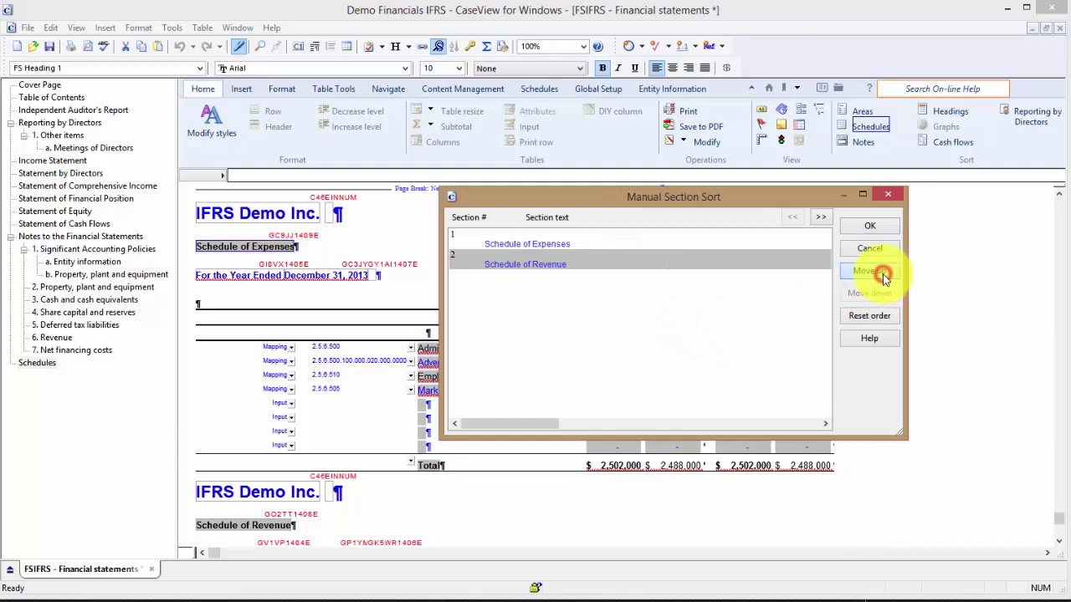
click(868, 227)
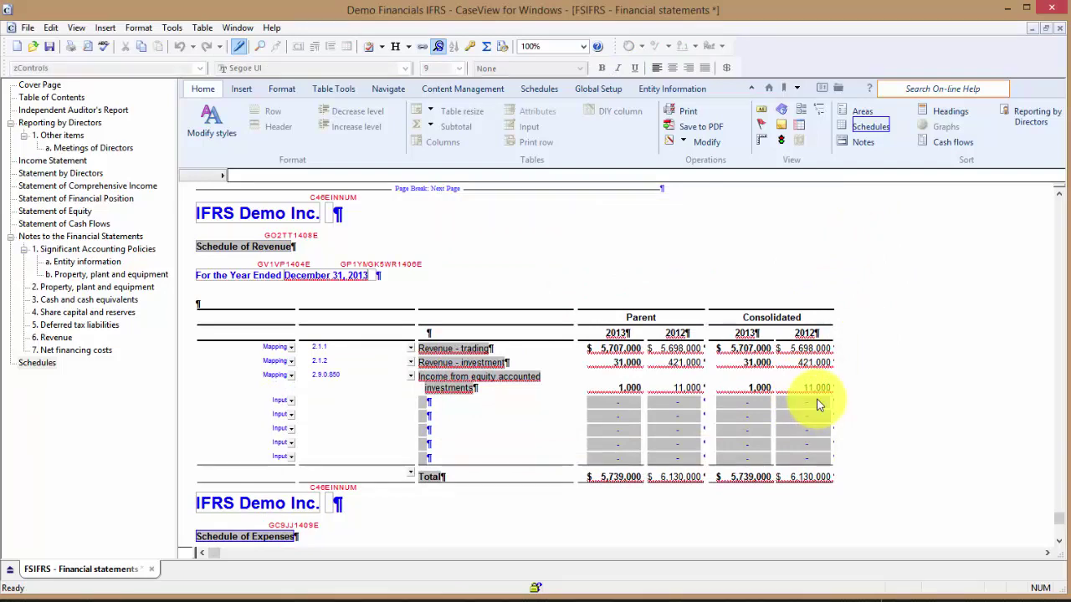
scroll(627, 402, down, 3)
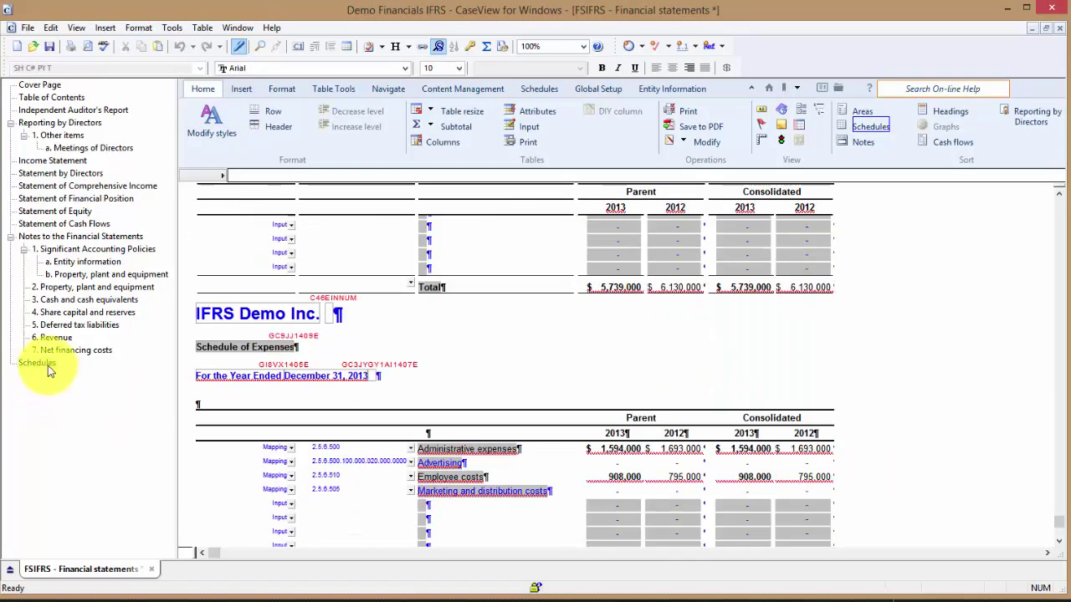
click(63, 98)
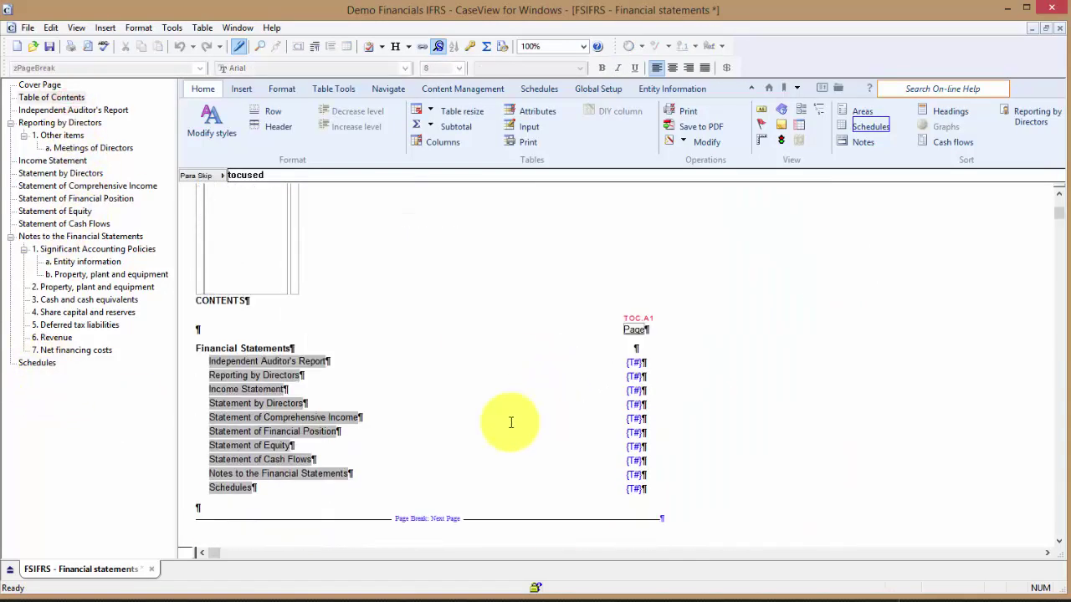